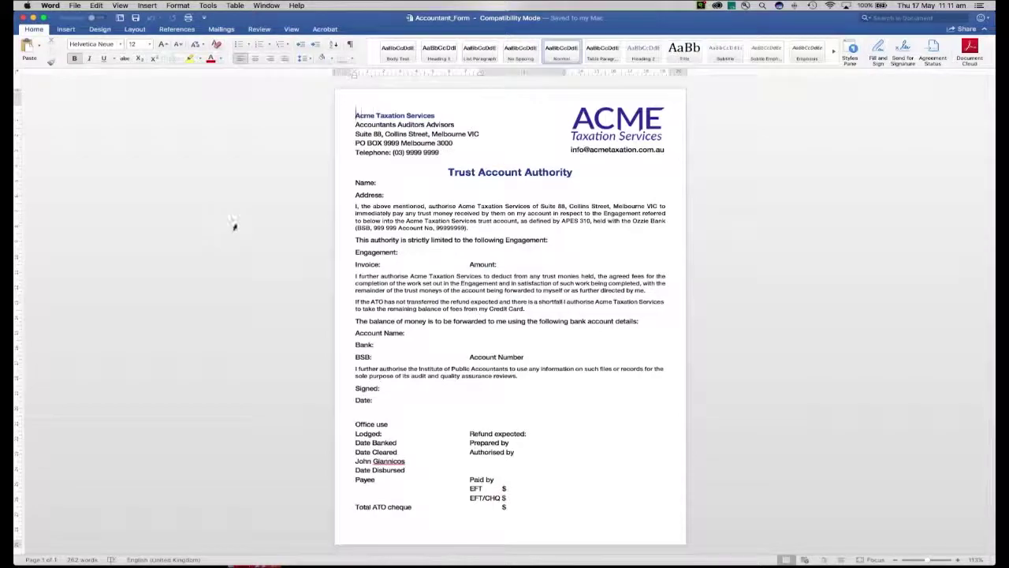
# Close the Accountant_Form document in Word to return to the desktop.
pyautogui.press('super+w')
# Launch Acrobat and convert Desktop/Accountant_Form.docx to a PDF with Create PDF.
pyautogui.click(271, 240)
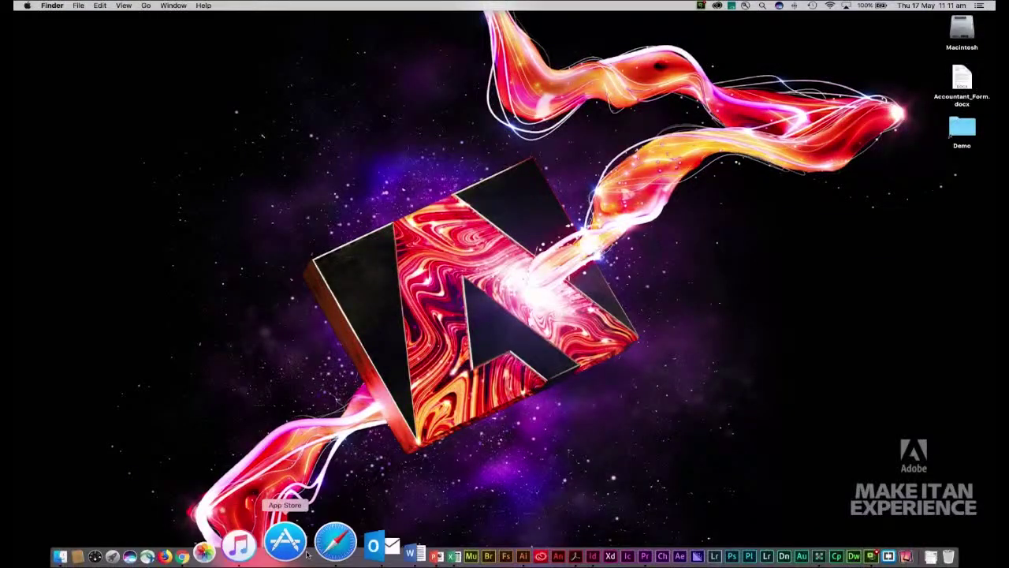
pyautogui.click(517, 544)
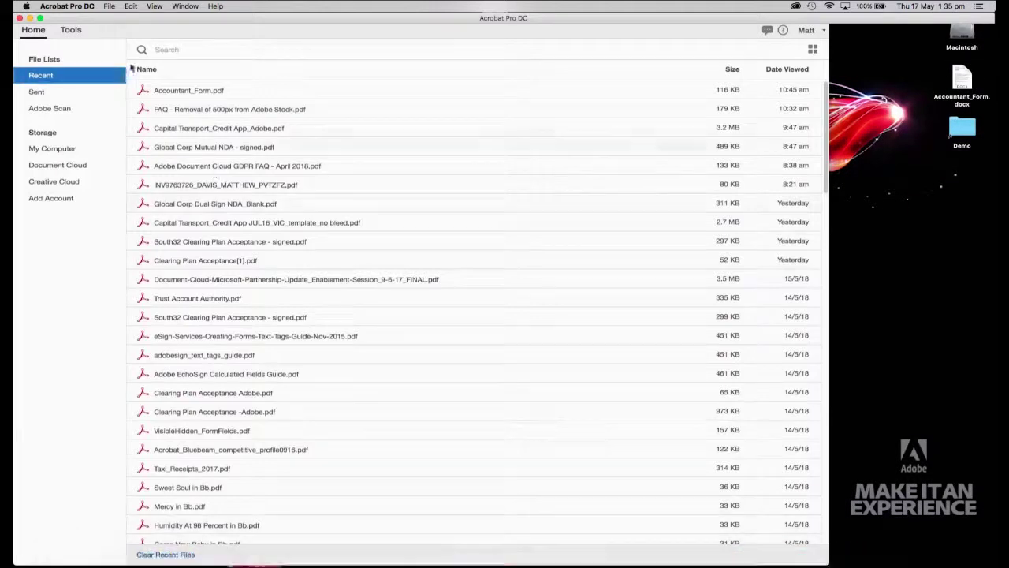
pyautogui.click(71, 30)
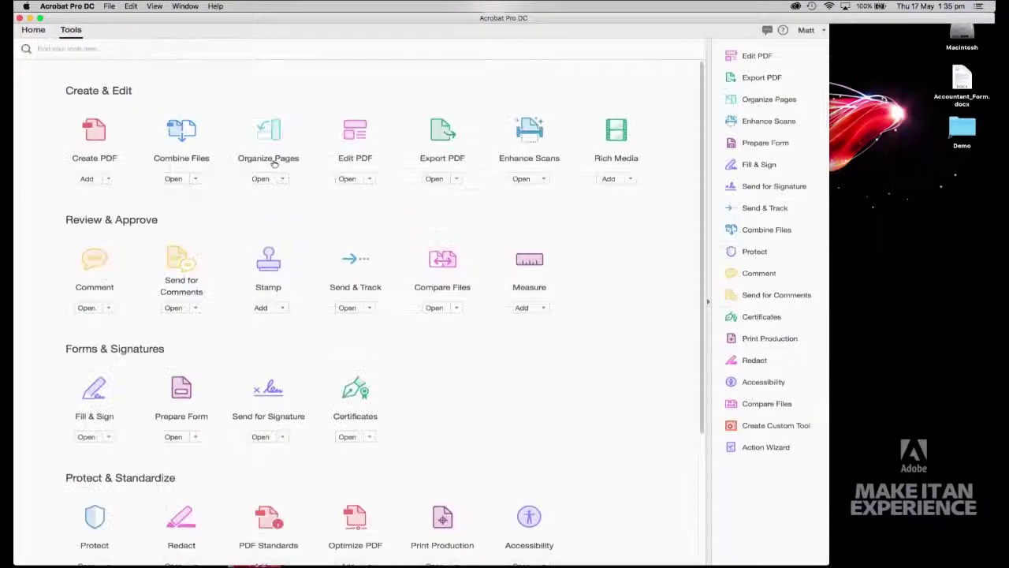
pyautogui.click(93, 135)
pyautogui.click(446, 335)
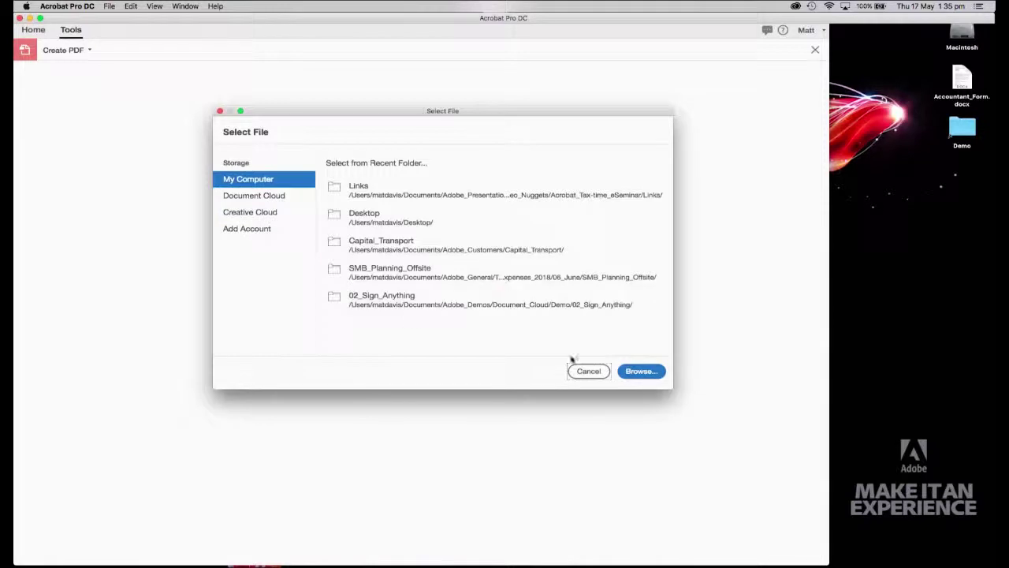
pyautogui.click(640, 371)
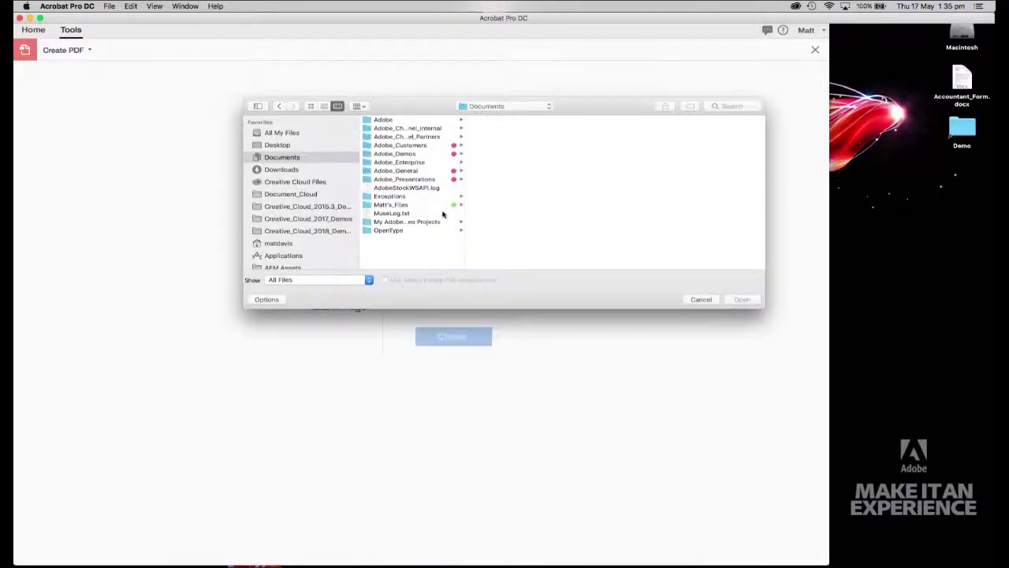
pyautogui.press('super+shift+d')
pyautogui.click(406, 119)
pyautogui.click(742, 299)
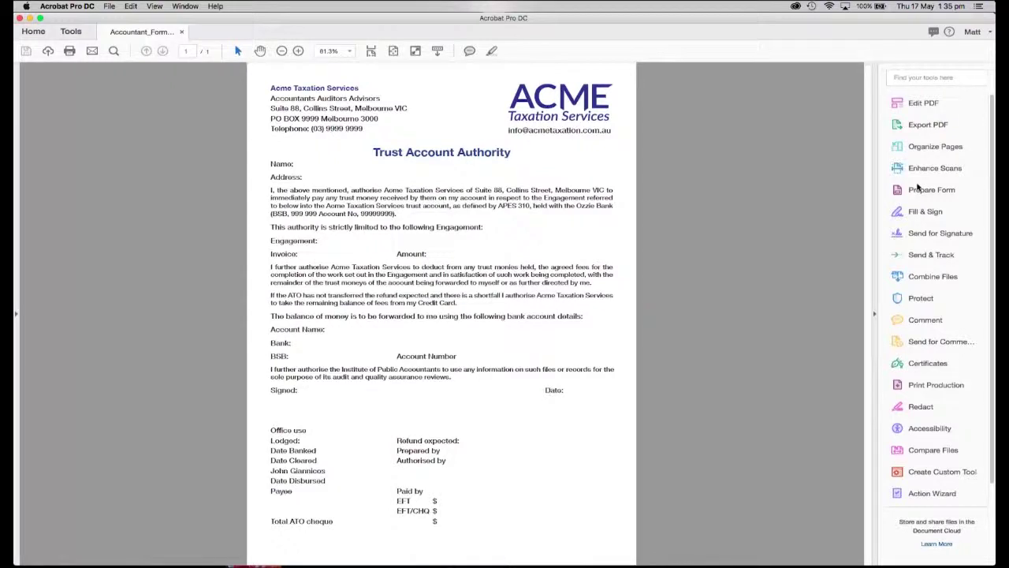
# Start Prepare Form with 'This document requires signatures' ticked and dismiss the no-fields alert.
pyautogui.click(897, 190)
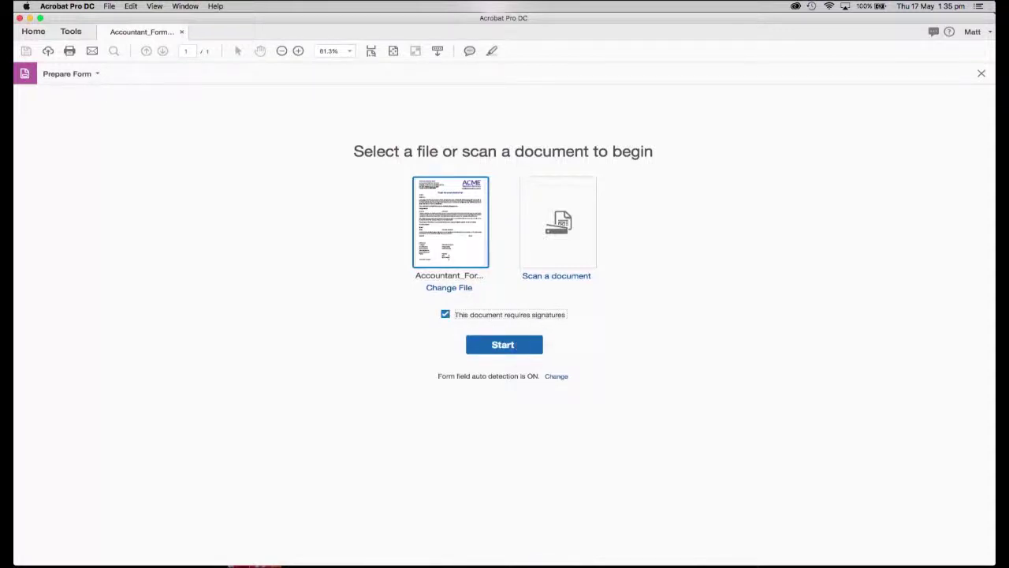
pyautogui.click(509, 348)
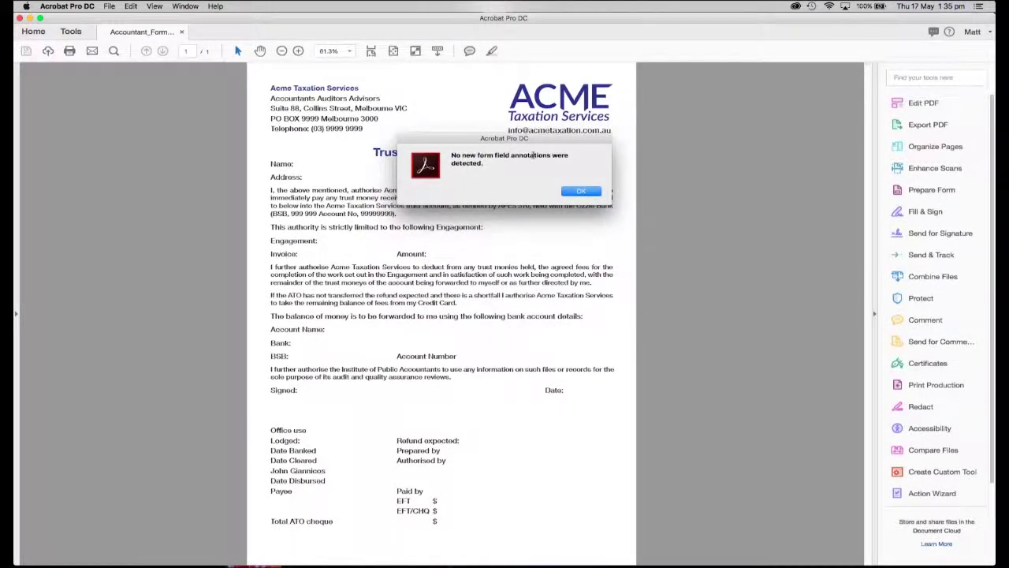
pyautogui.click(581, 190)
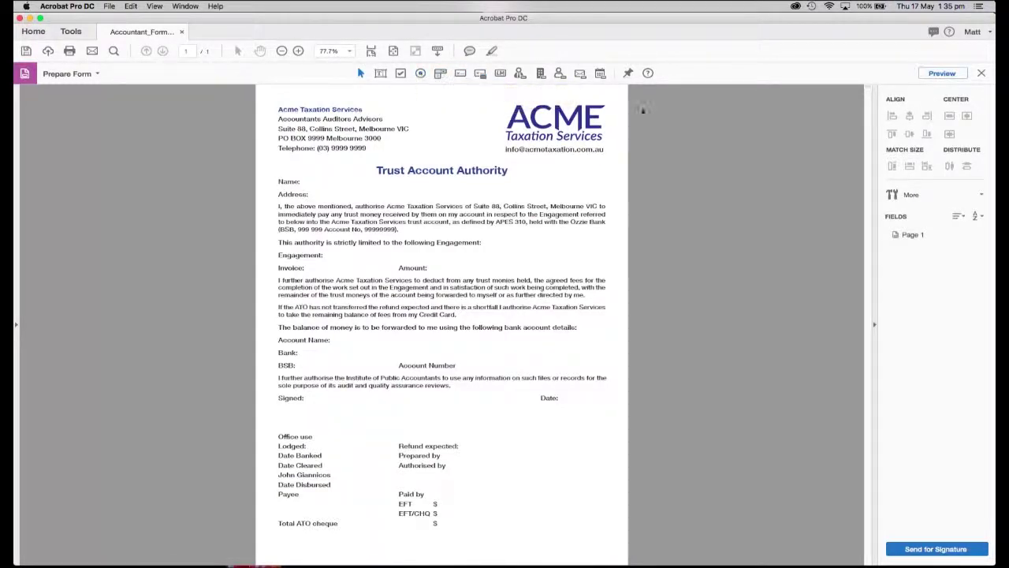
# Add a required Signer 2 text field beside Name with tooltip 'Please enter your full name'.
pyautogui.click(381, 73)
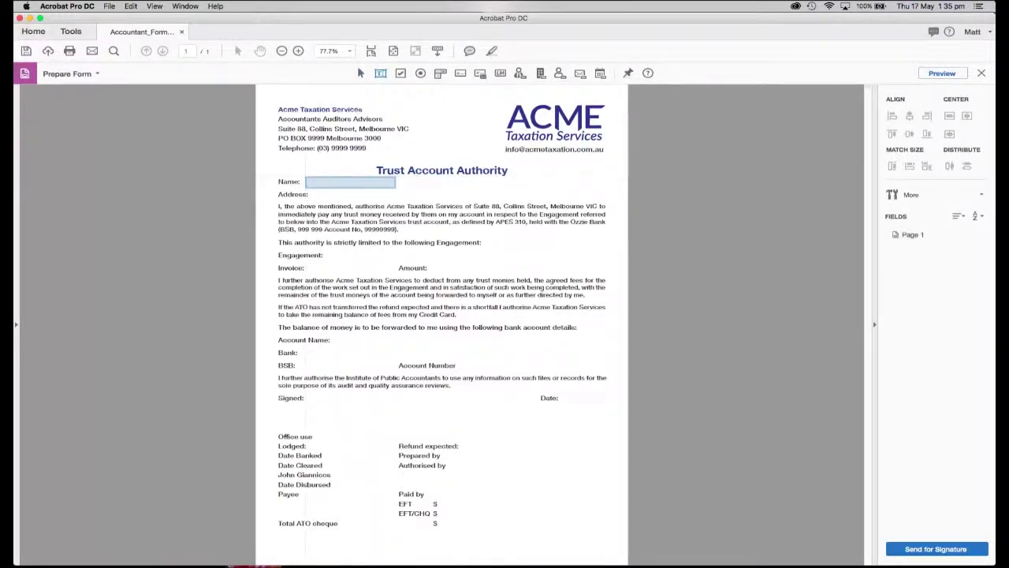
pyautogui.click(351, 181)
pyautogui.moveTo(396, 183); pyautogui.dragTo(606, 182)
pyautogui.press('super+equal')
pyautogui.press('super+equal')
pyautogui.press('super+equal')
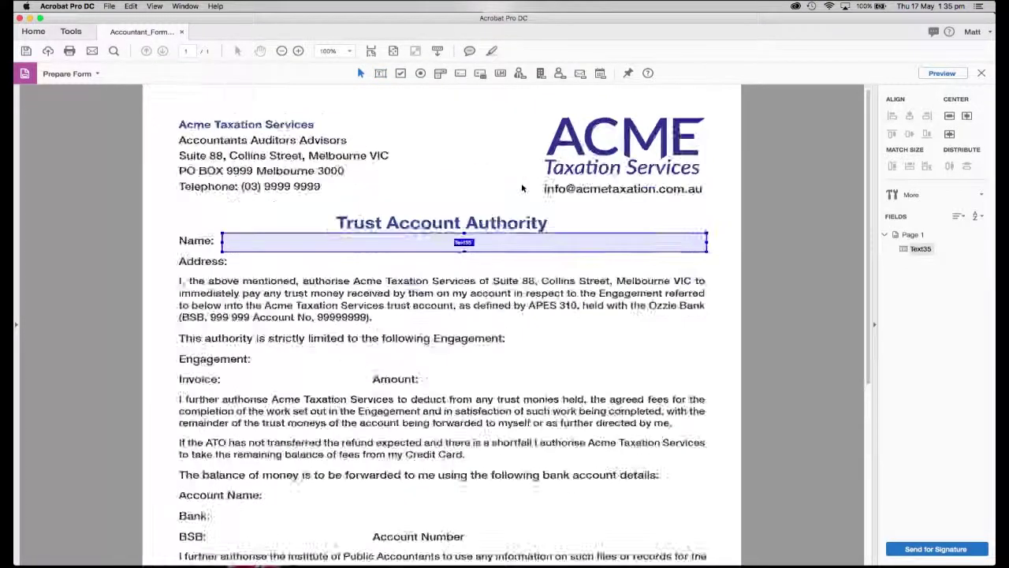
pyautogui.doubleClick(410, 282)
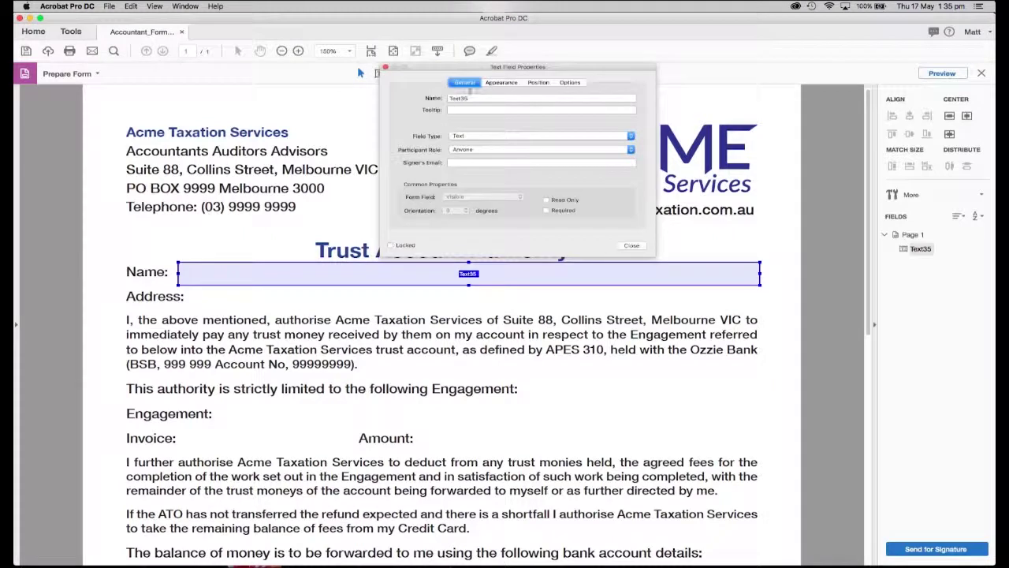
pyautogui.press('Tab')
pyautogui.write('P')
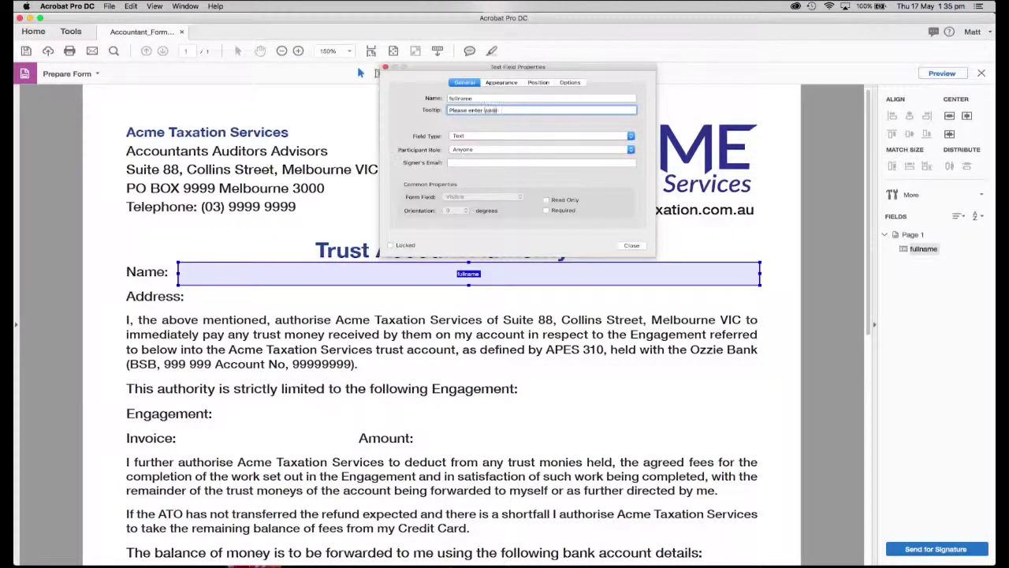
pyautogui.write('lease enter your full name')
pyautogui.click(470, 149)
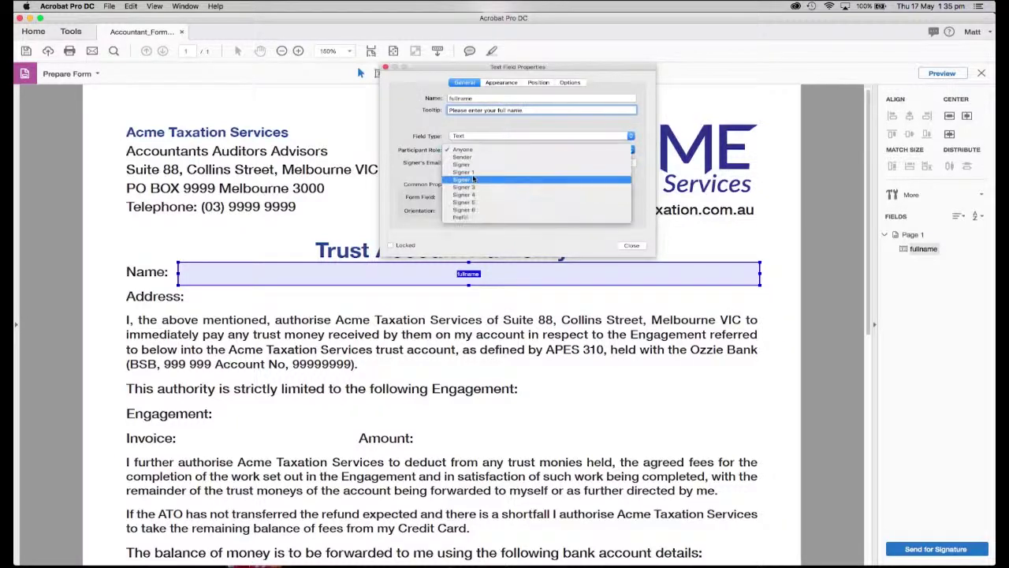
pyautogui.click(461, 166)
pyautogui.click(548, 209)
pyautogui.click(502, 82)
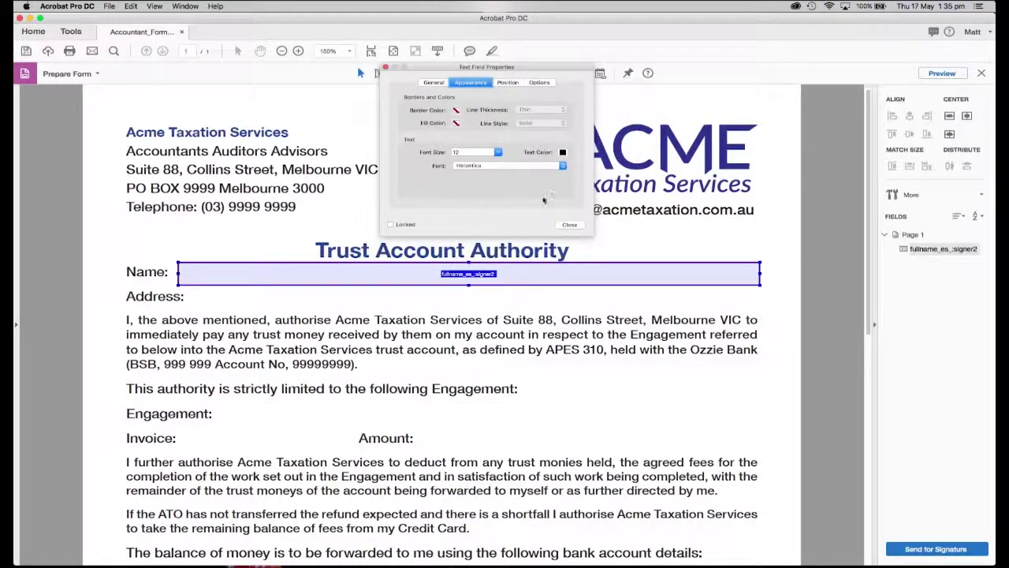
pyautogui.click(506, 82)
pyautogui.click(578, 82)
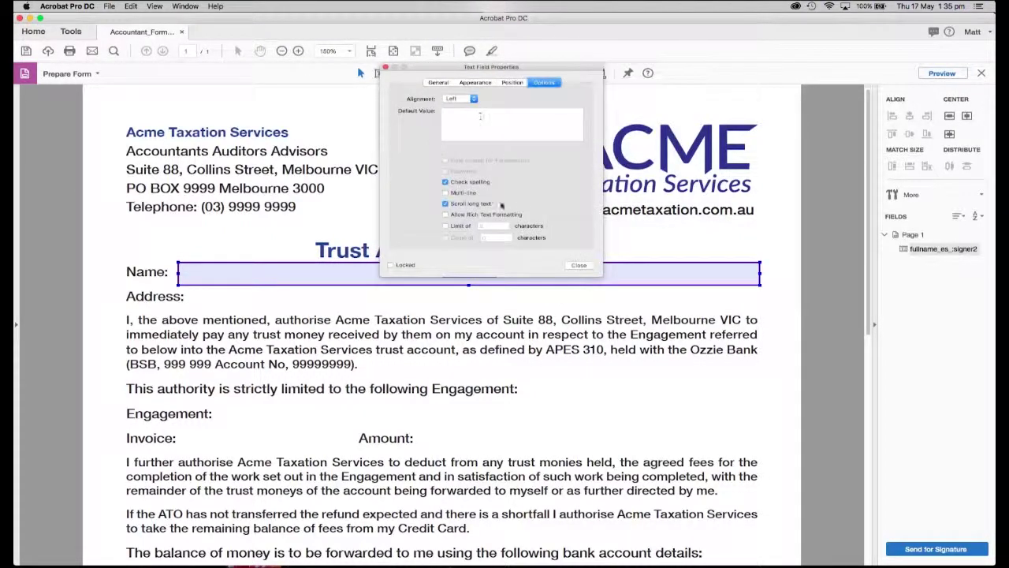
pyautogui.click(578, 265)
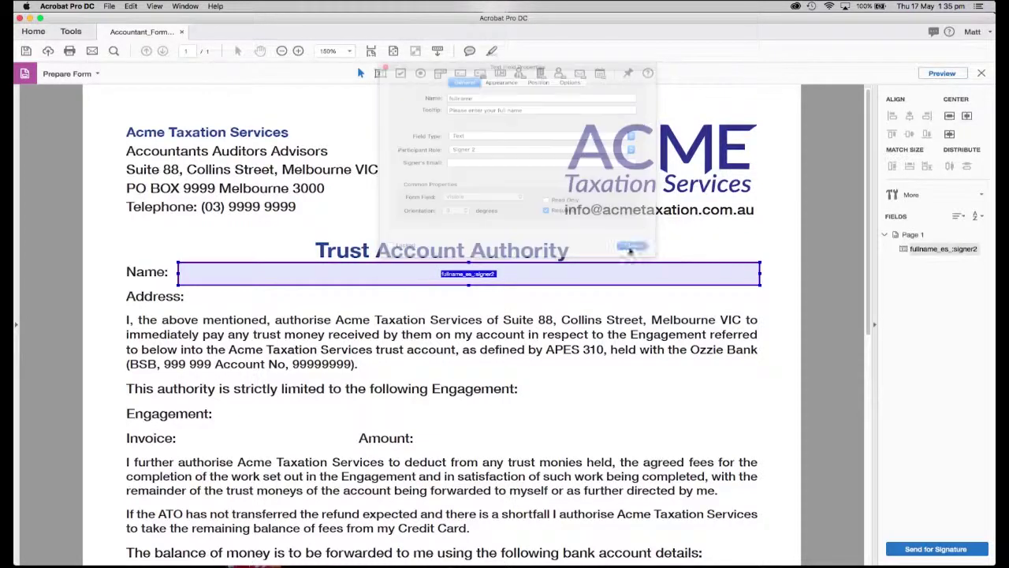
# Add a required Signer 2 'address' field with tooltip 'Please enter your address including State and Postcode'.
pyautogui.click(379, 74)
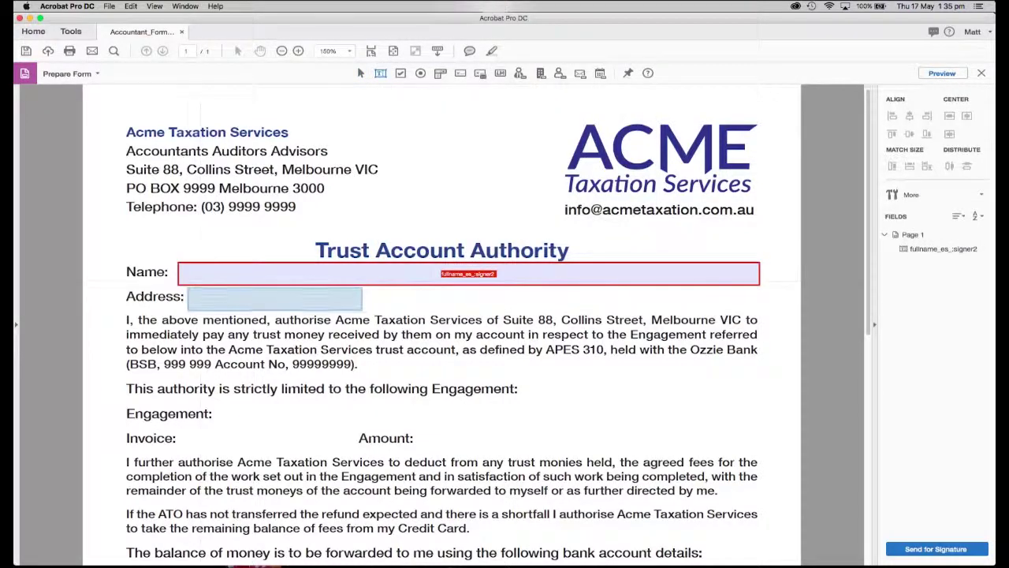
pyautogui.click(189, 288)
pyautogui.moveTo(363, 297); pyautogui.dragTo(760, 297)
pyautogui.doubleClick(364, 295)
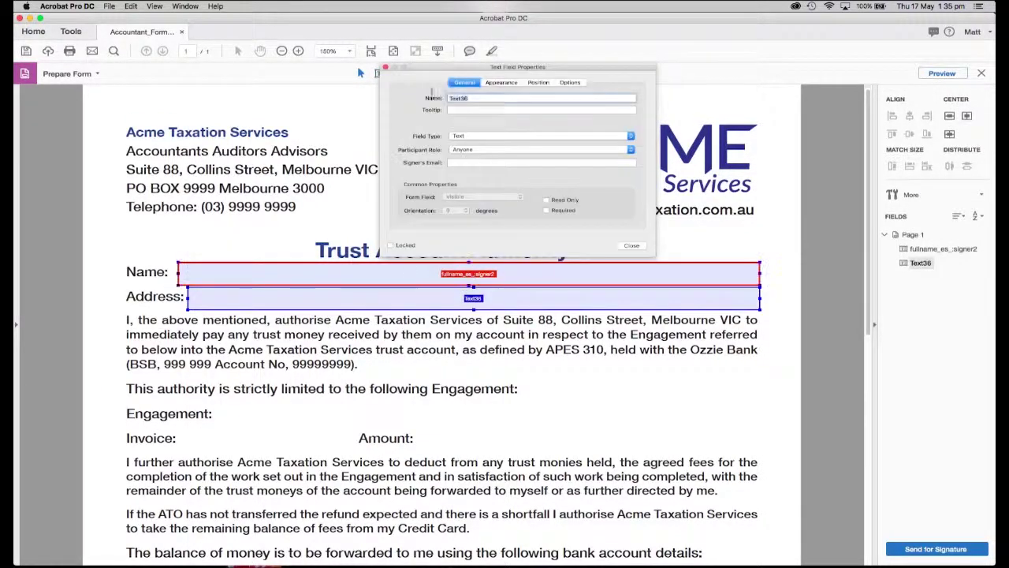
pyautogui.write('address')
pyautogui.press('Tab')
pyautogui.write('Please enter your addr')
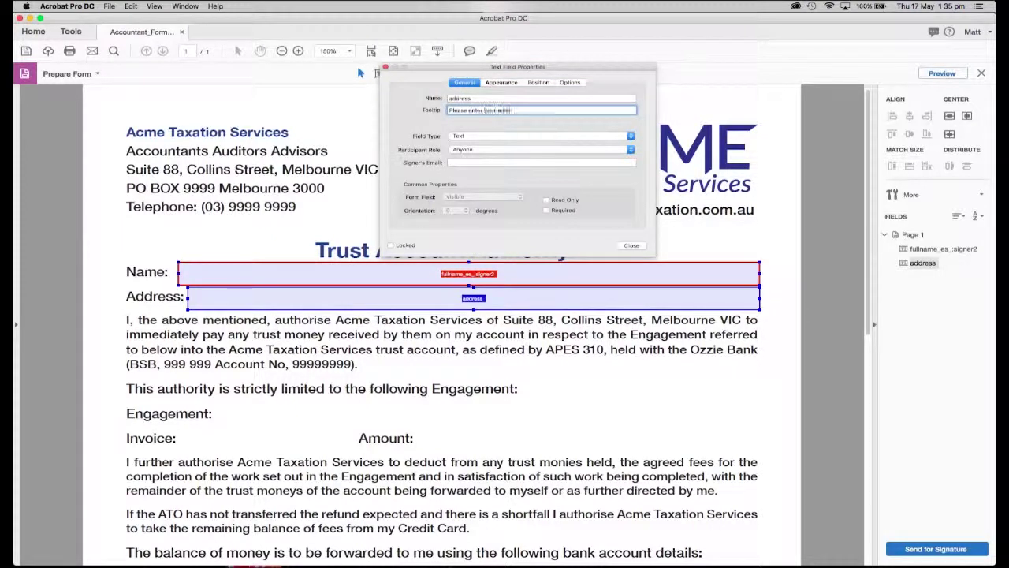
pyautogui.write('ess including State and Postcode')
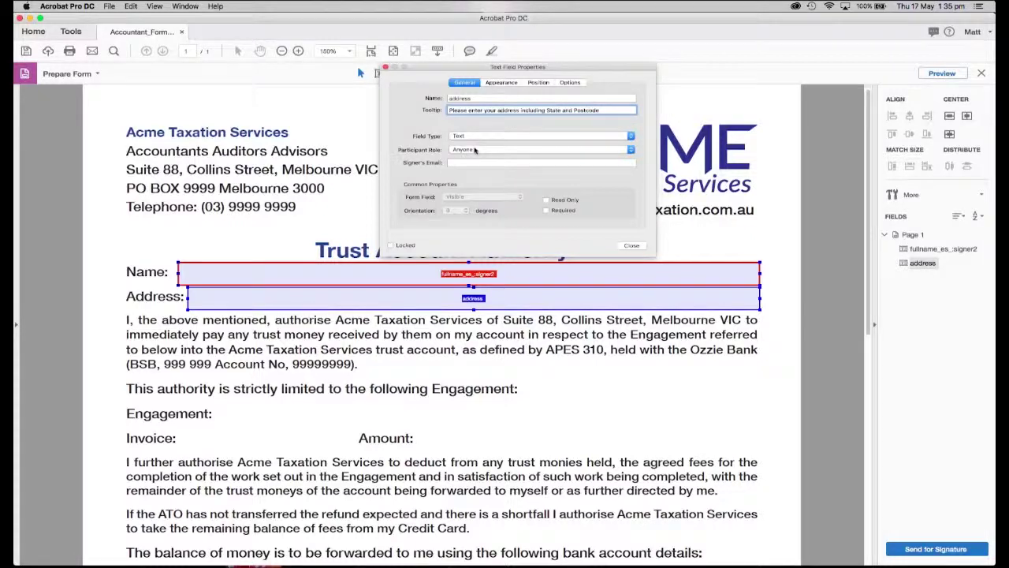
pyautogui.click(541, 149)
pyautogui.click(473, 169)
pyautogui.click(546, 210)
pyautogui.click(631, 245)
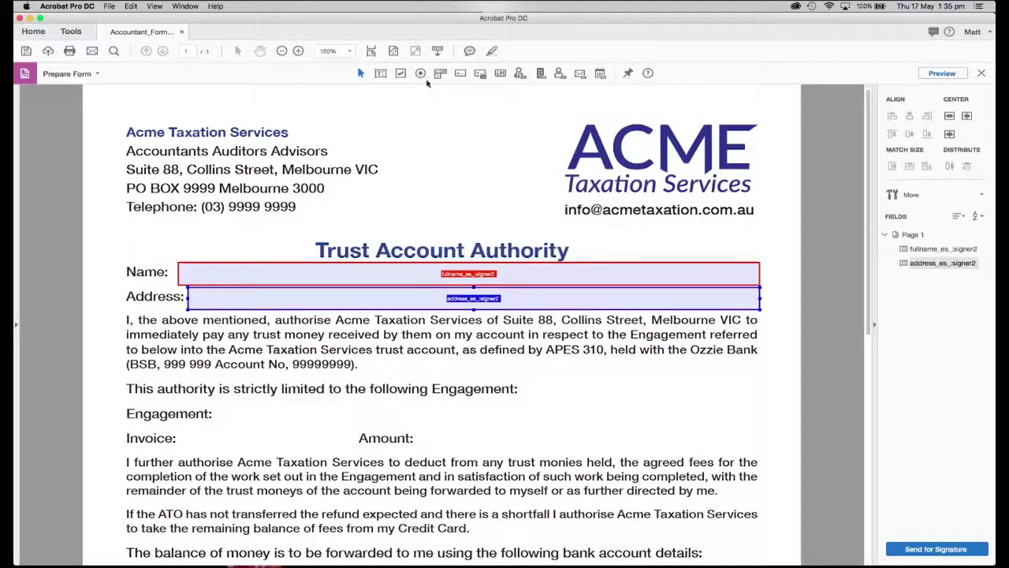
# Place a dropdown field beside Engagement and assign it to Signer 1.
pyautogui.click(440, 72)
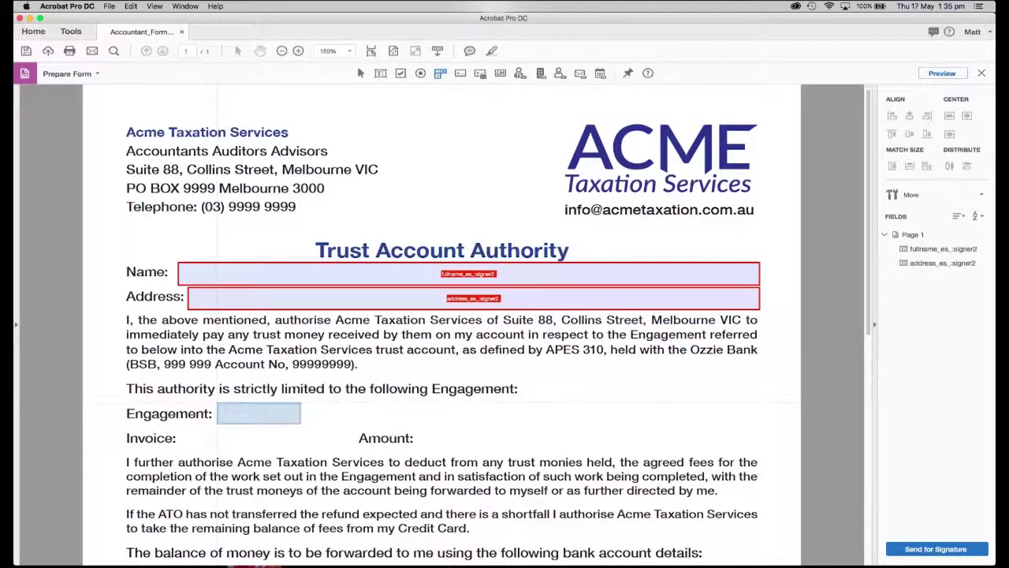
pyautogui.click(297, 406)
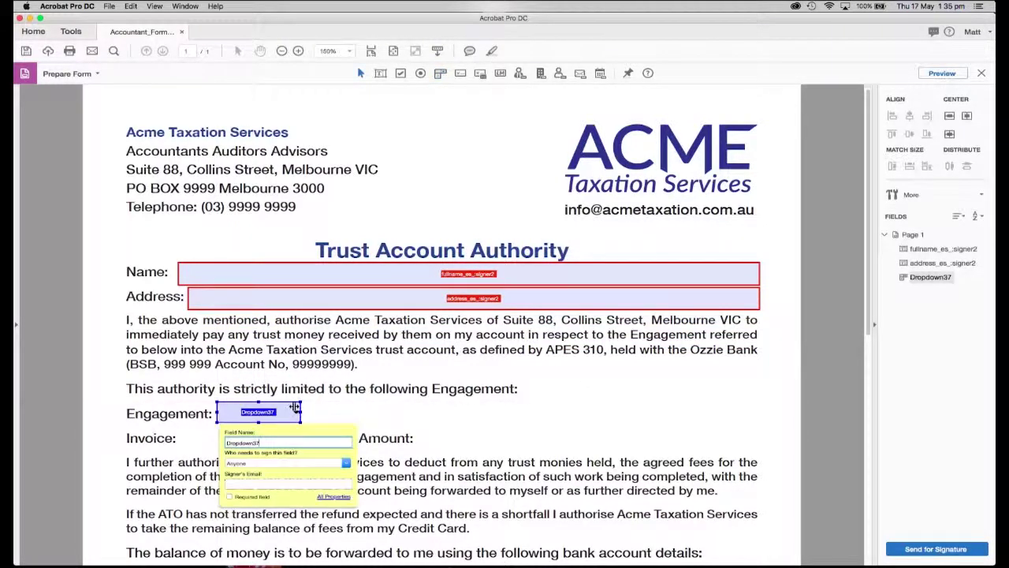
pyautogui.moveTo(295, 407); pyautogui.dragTo(517, 411)
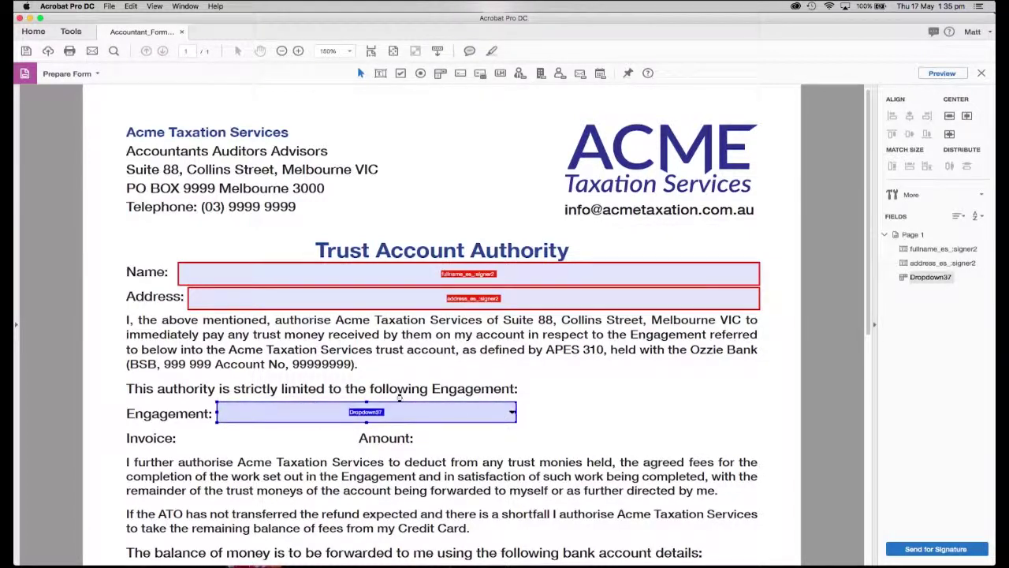
pyautogui.doubleClick(316, 410)
pyautogui.click(482, 149)
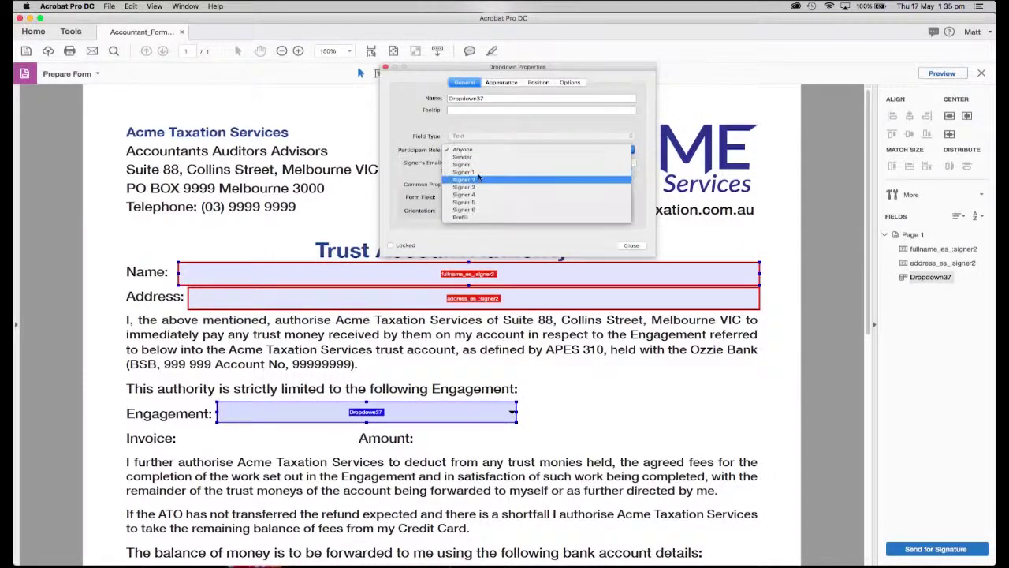
pyautogui.click(475, 171)
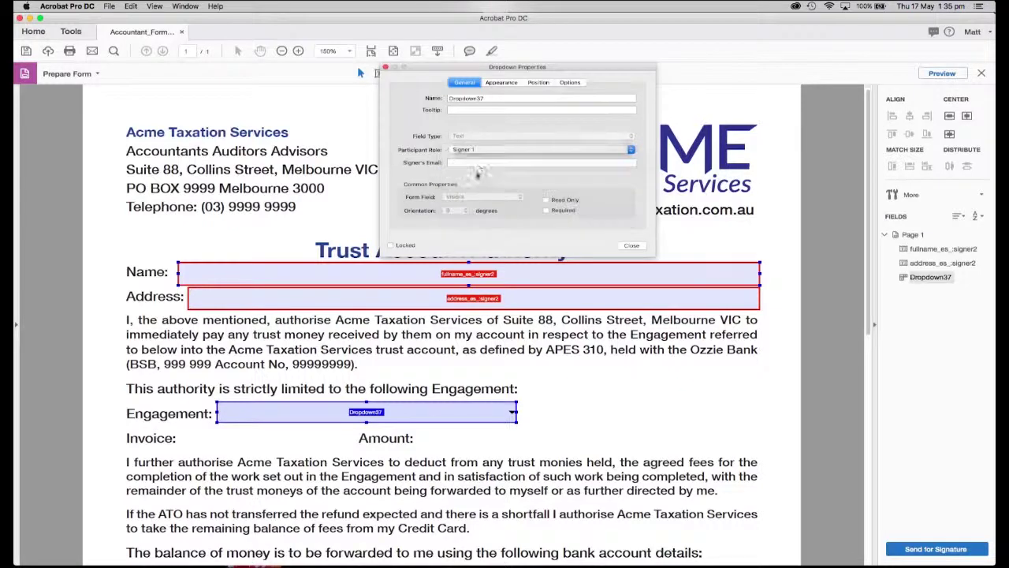
pyautogui.doubleClick(461, 101)
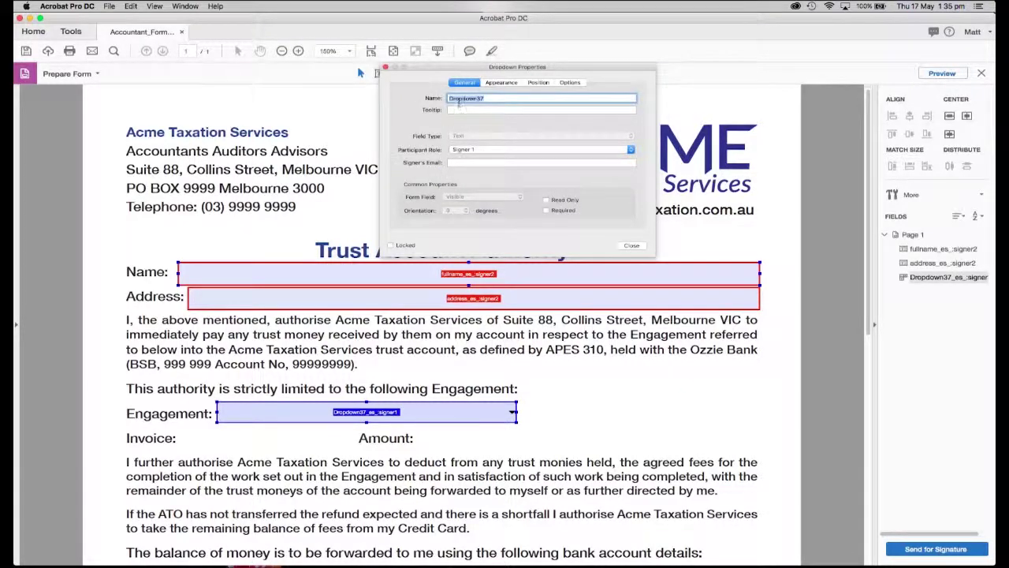
pyautogui.press('Tab')
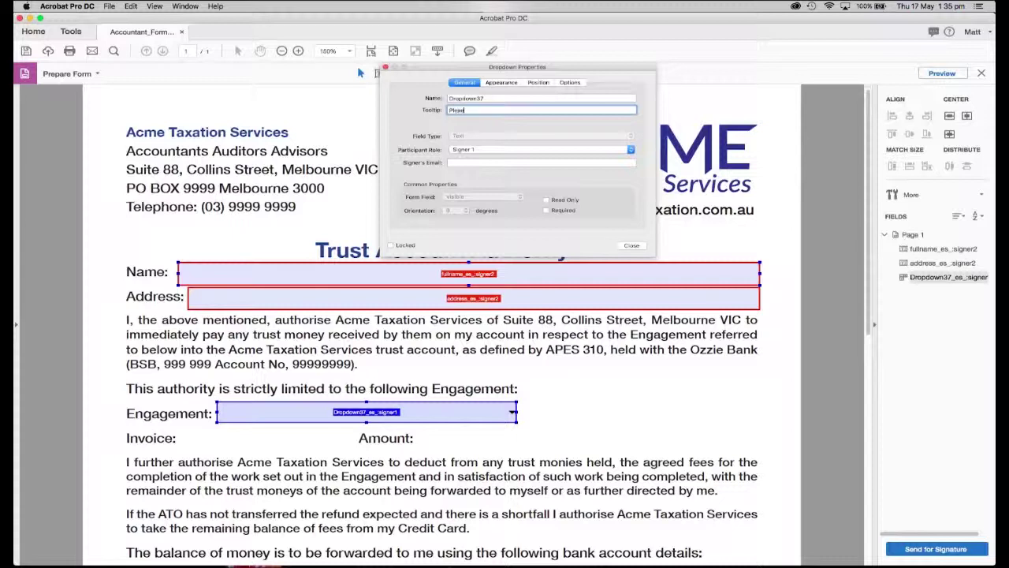
# Add dropdown items Individual Tax Return Preparation and Auditor's Report, leaving no default selected.
pyautogui.click(569, 82)
pyautogui.click(451, 97)
pyautogui.write('Individual Tax Return Preparation')
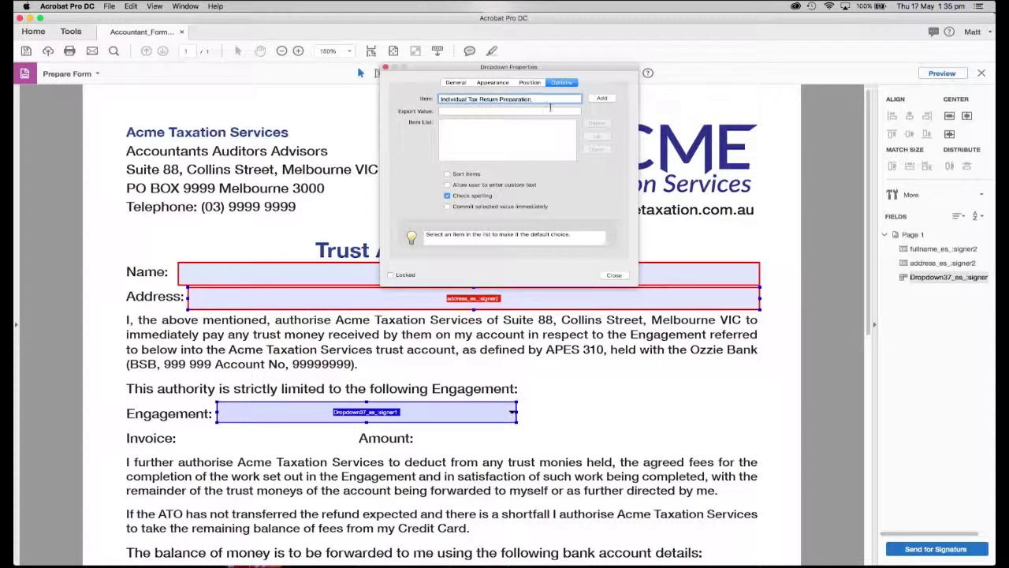
pyautogui.click(601, 98)
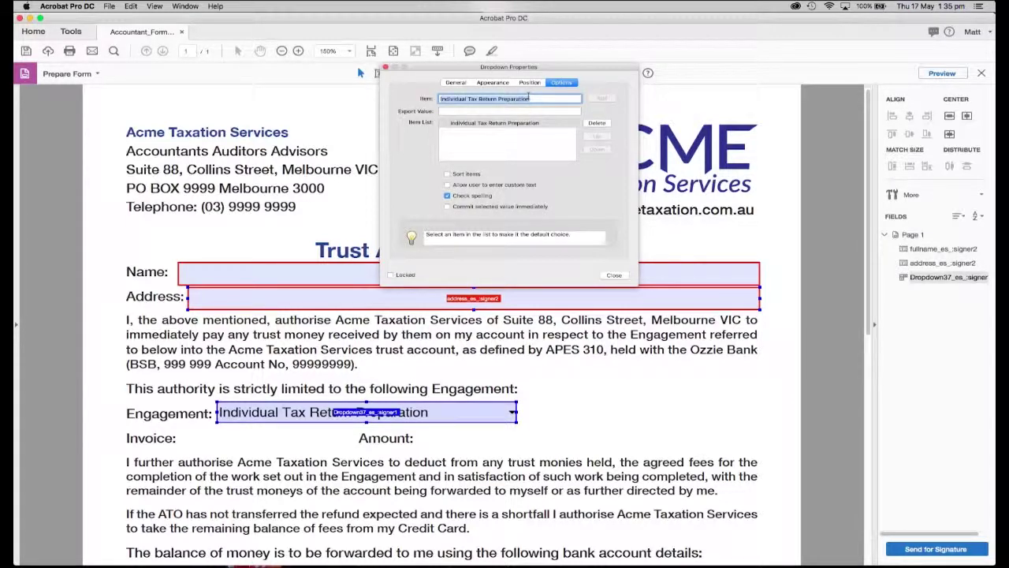
pyautogui.write("Auditor's Report")
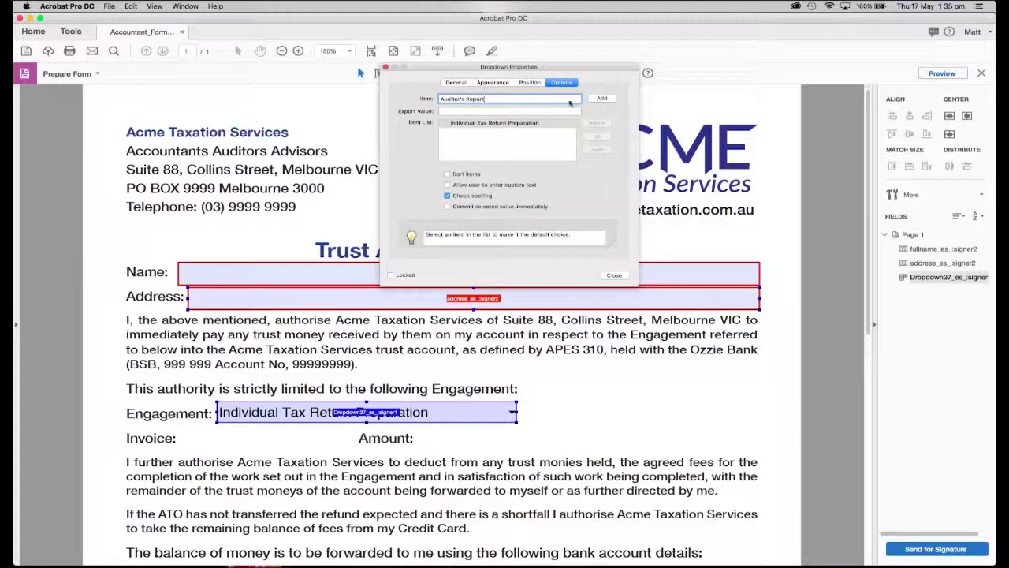
pyautogui.click(599, 99)
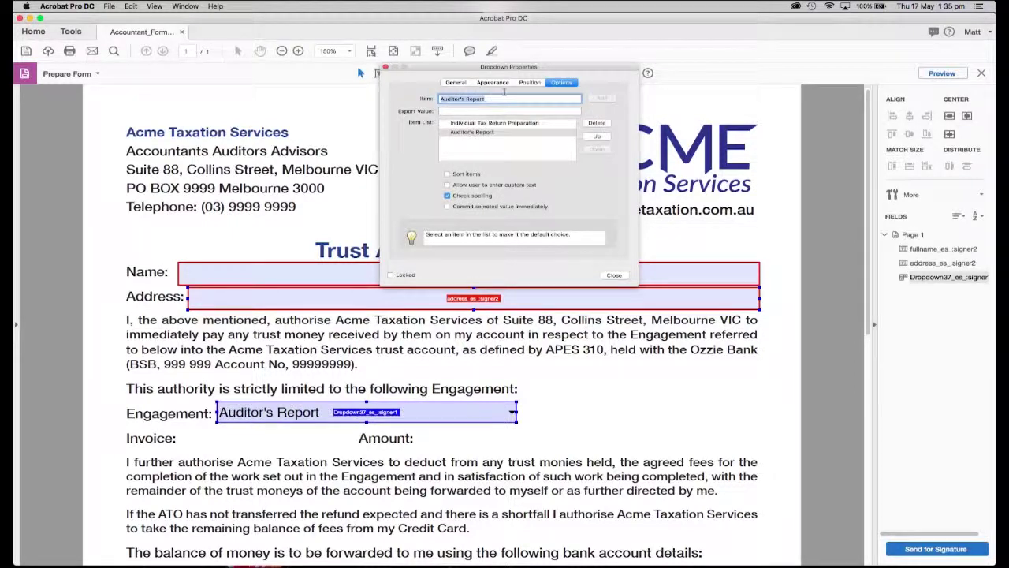
pyautogui.click(462, 137)
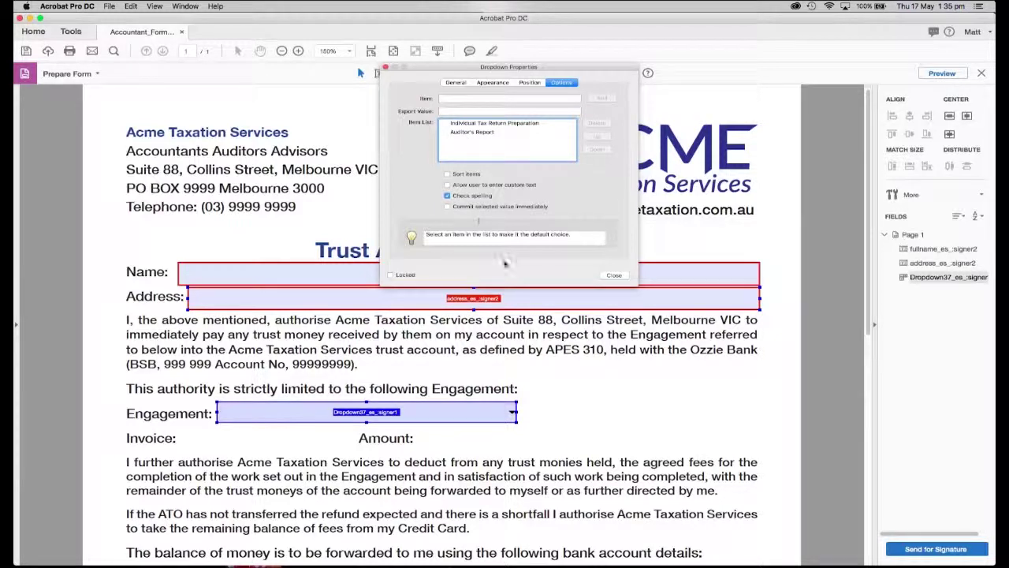
pyautogui.click(457, 83)
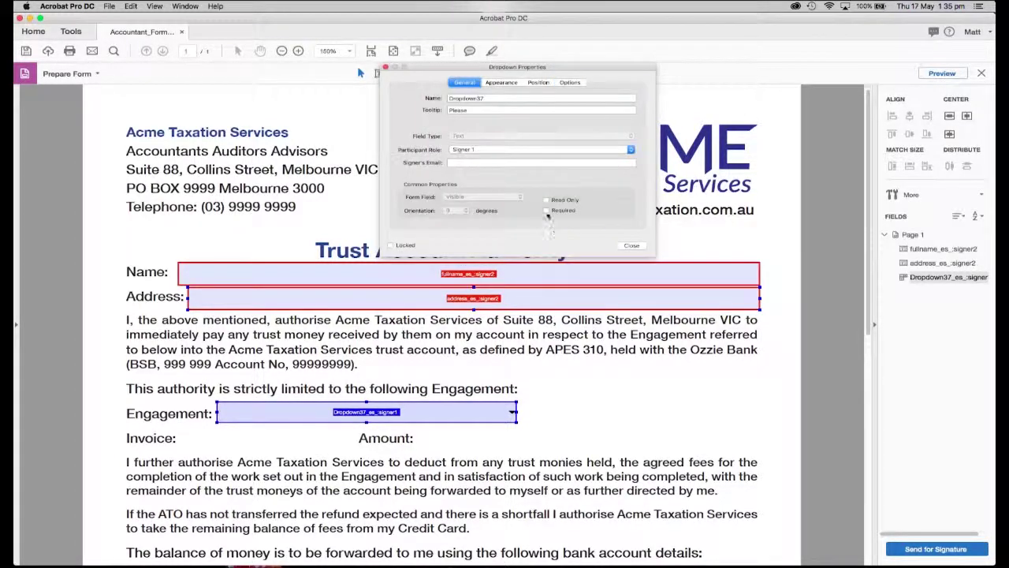
# Add an 'Invoice' text field with tooltip 'Please', assigned to Signer 1.
pyautogui.click(632, 245)
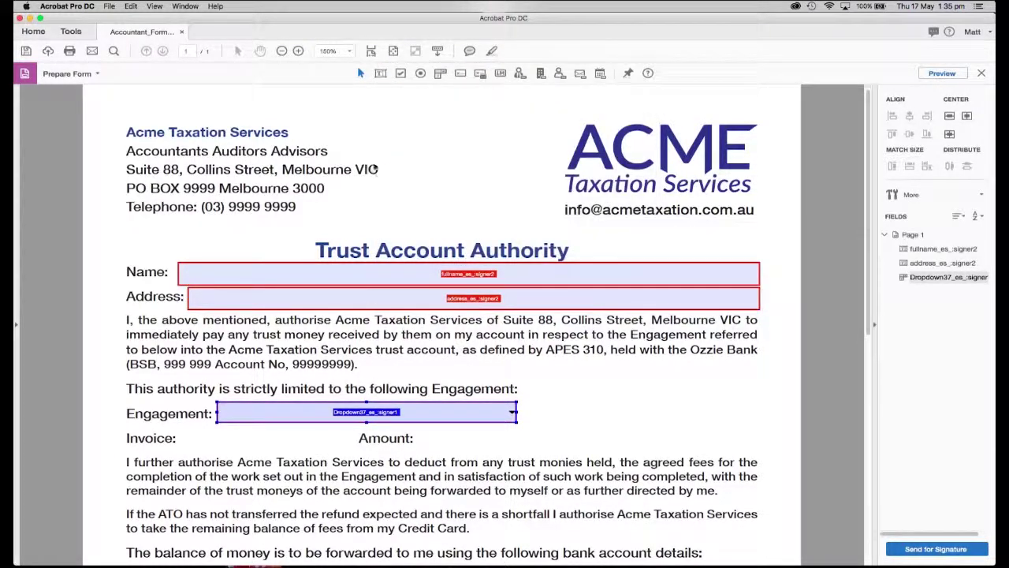
pyautogui.click(380, 73)
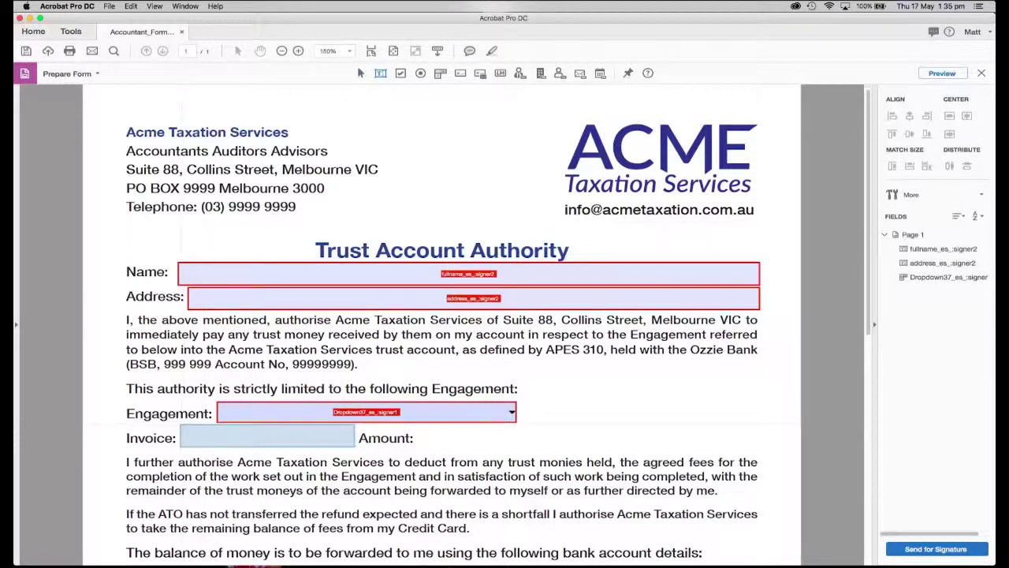
pyautogui.click(182, 427)
pyautogui.click(288, 524)
pyautogui.write('Invoice')
pyautogui.press('Tab')
pyautogui.write('Please')
pyautogui.press('Tab')
pyautogui.click(473, 149)
pyautogui.click(475, 172)
pyautogui.click(629, 246)
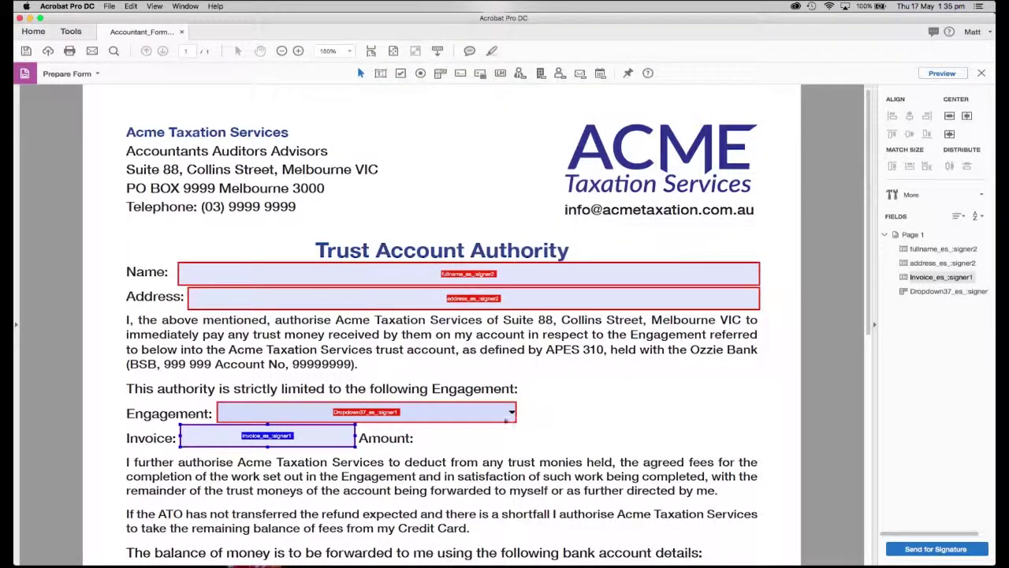
pyautogui.click(273, 145)
# Add a required text field beside Amount assigned to Signer 2.
pyautogui.click(380, 73)
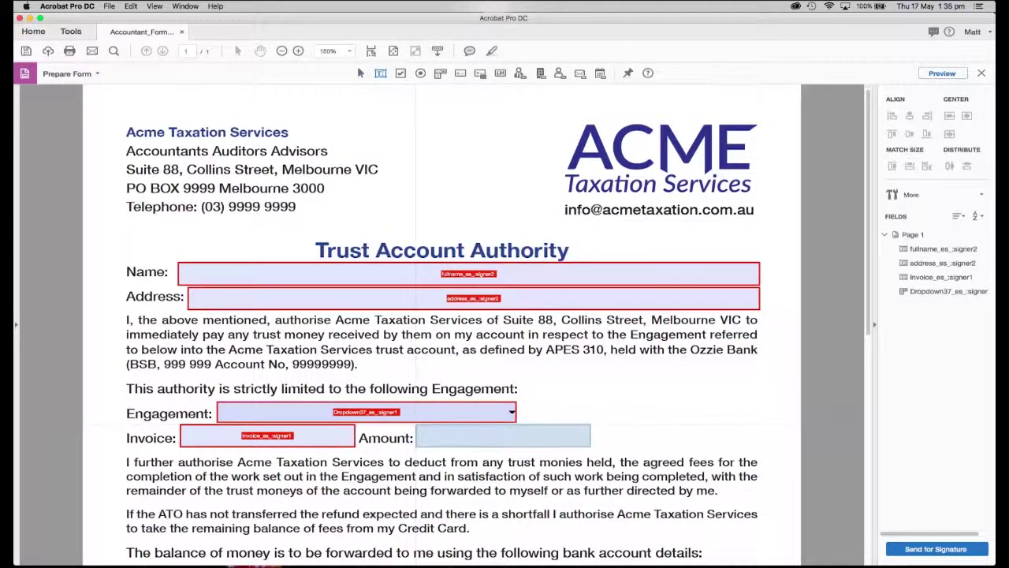
pyautogui.click(426, 430)
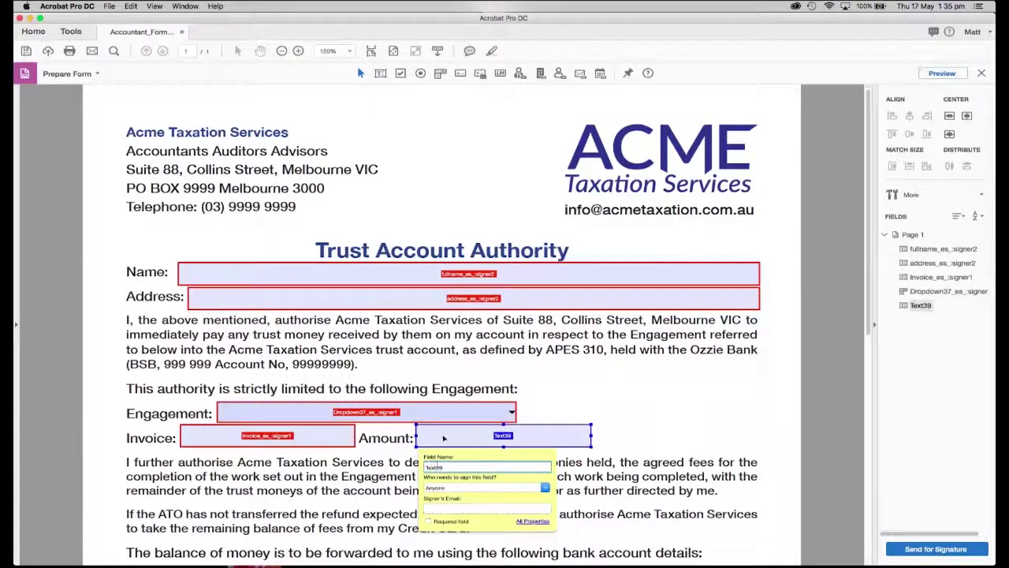
pyautogui.doubleClick(444, 438)
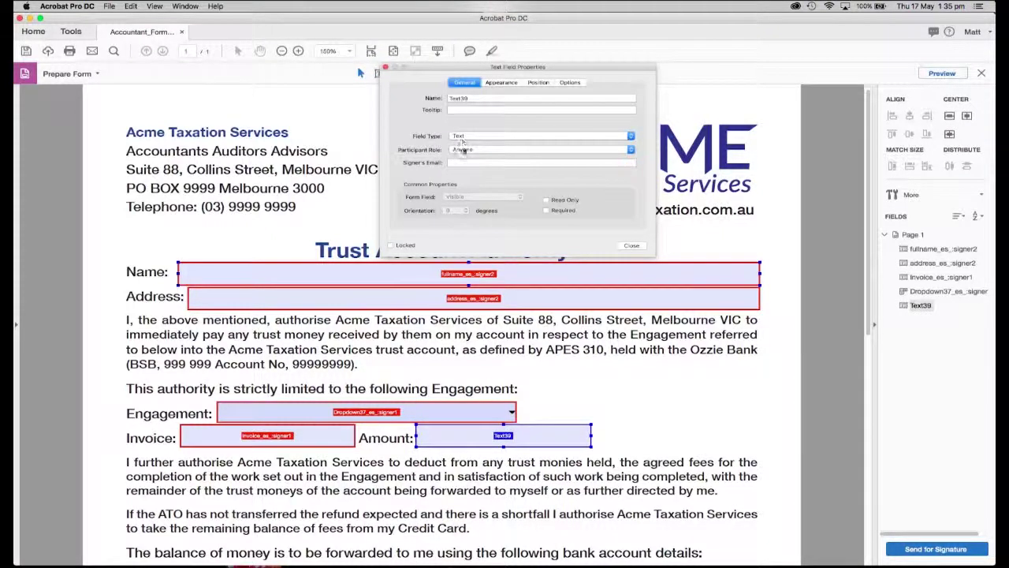
pyautogui.click(473, 149)
pyautogui.click(466, 180)
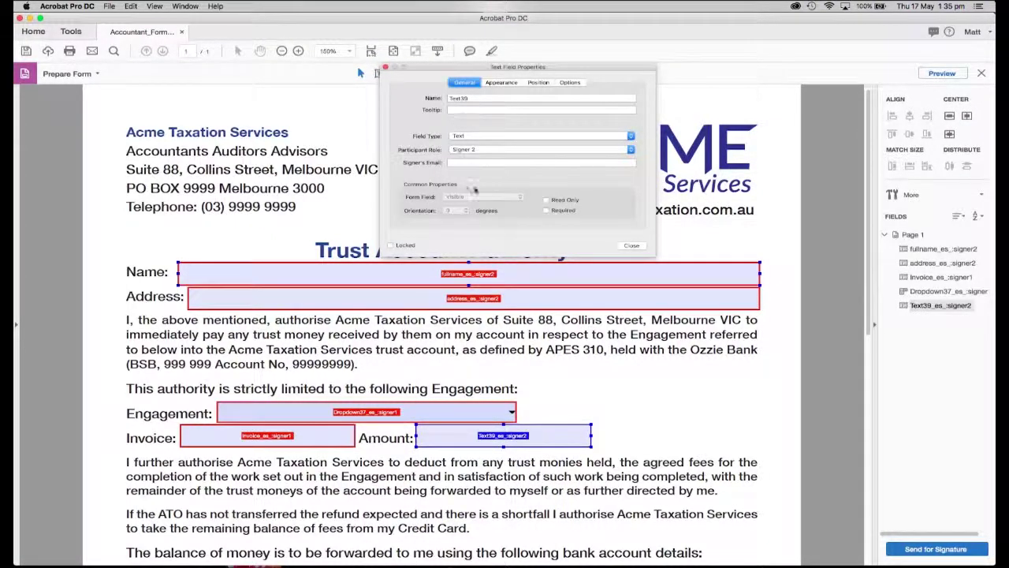
pyautogui.click(546, 210)
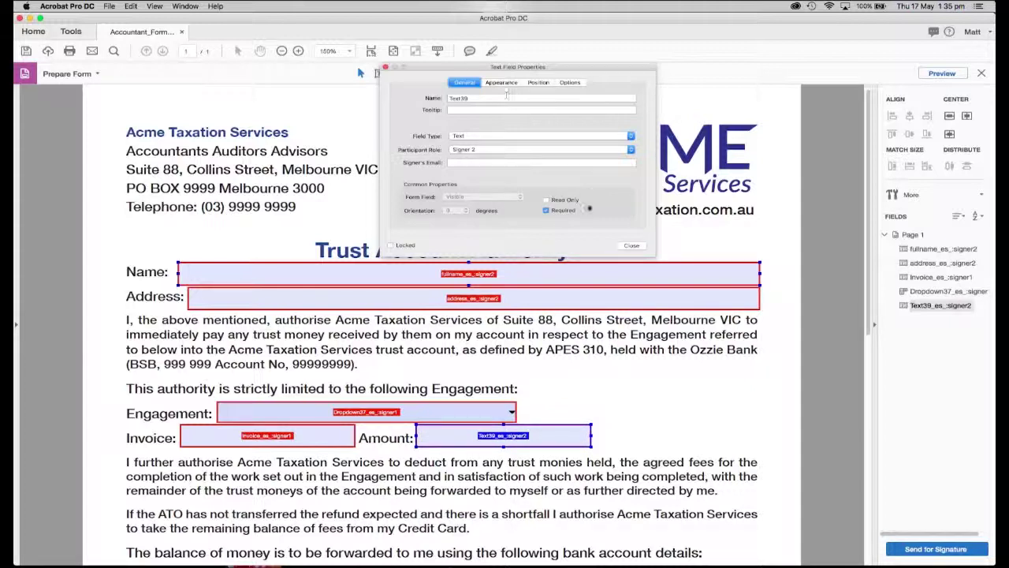
pyautogui.click(631, 246)
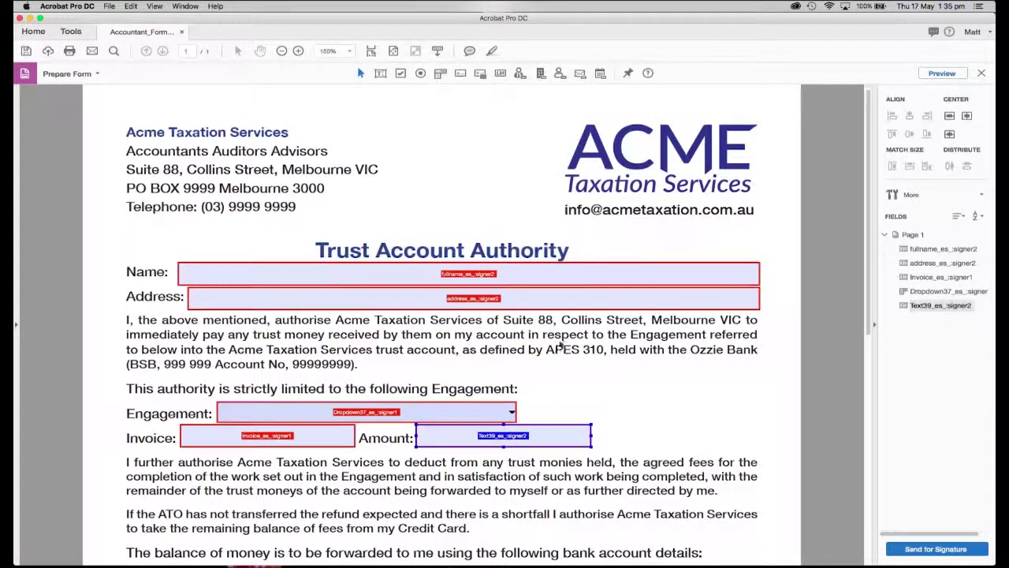
pyautogui.click(584, 392)
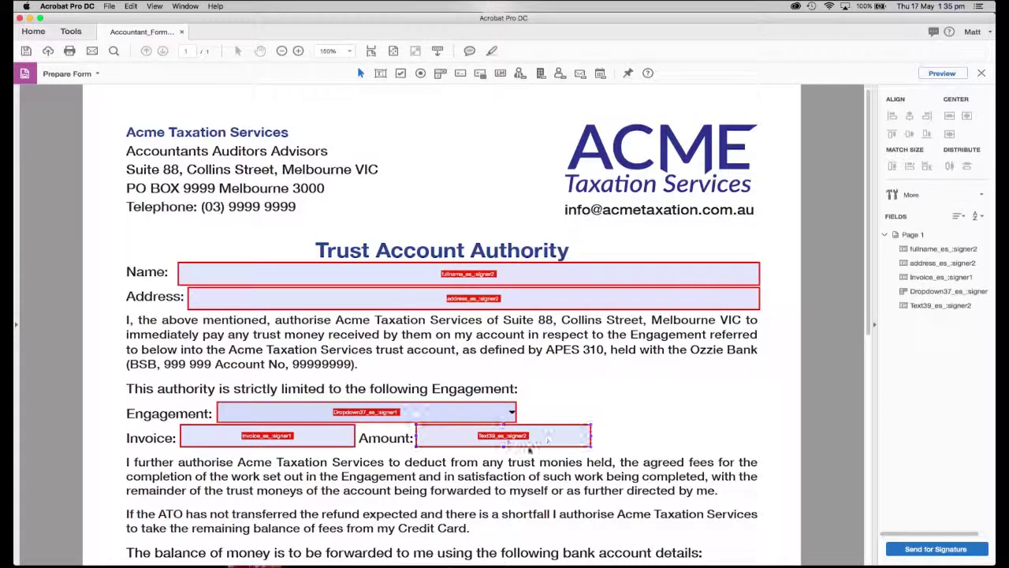
pyautogui.click(516, 441)
# Draw text fields beside Account Name, Bank, BSB and Account Number.
pyautogui.scroll(-10, 444, 260)
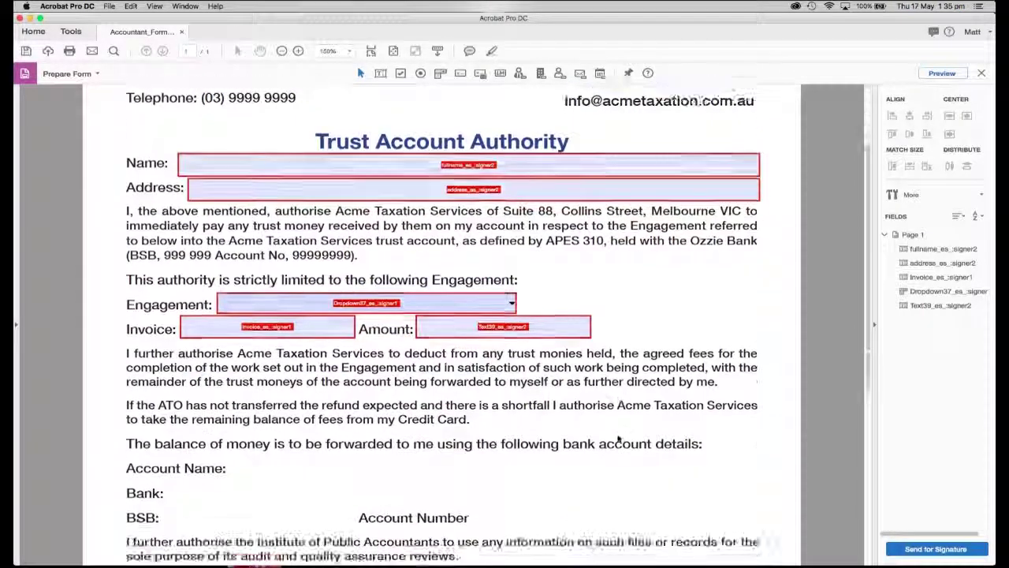
pyautogui.click(381, 73)
pyautogui.click(293, 358)
pyautogui.moveTo(410, 358); pyautogui.dragTo(700, 358)
pyautogui.click(381, 72)
pyautogui.click(260, 383)
pyautogui.moveTo(352, 383); pyautogui.dragTo(700, 383)
pyautogui.click(381, 72)
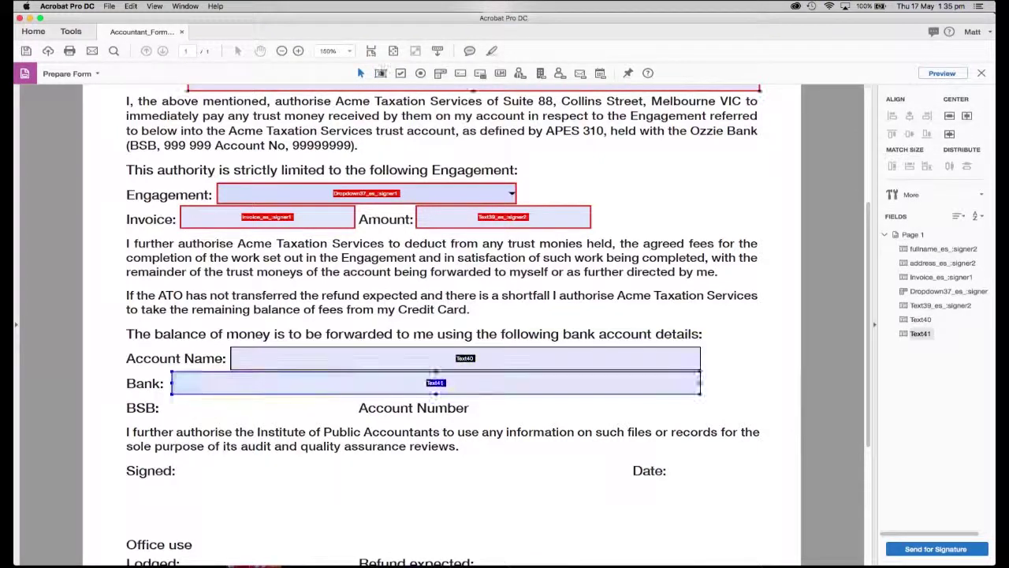
pyautogui.click(250, 407)
pyautogui.click(381, 72)
pyautogui.click(561, 407)
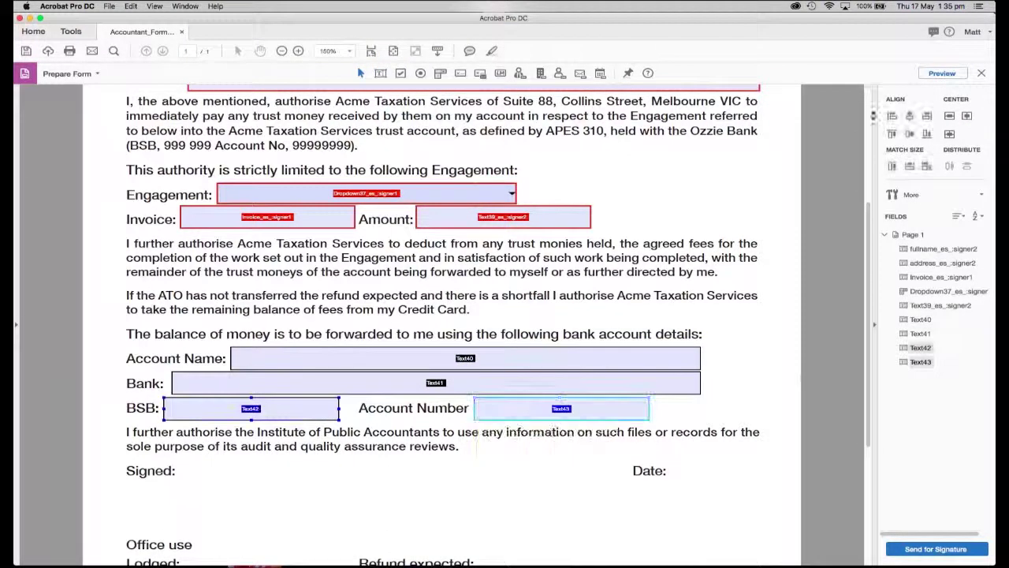
# Assign the four bank detail fields to Signer 2.
pyautogui.doubleClick(487, 365)
pyautogui.click(631, 149)
pyautogui.click(646, 169)
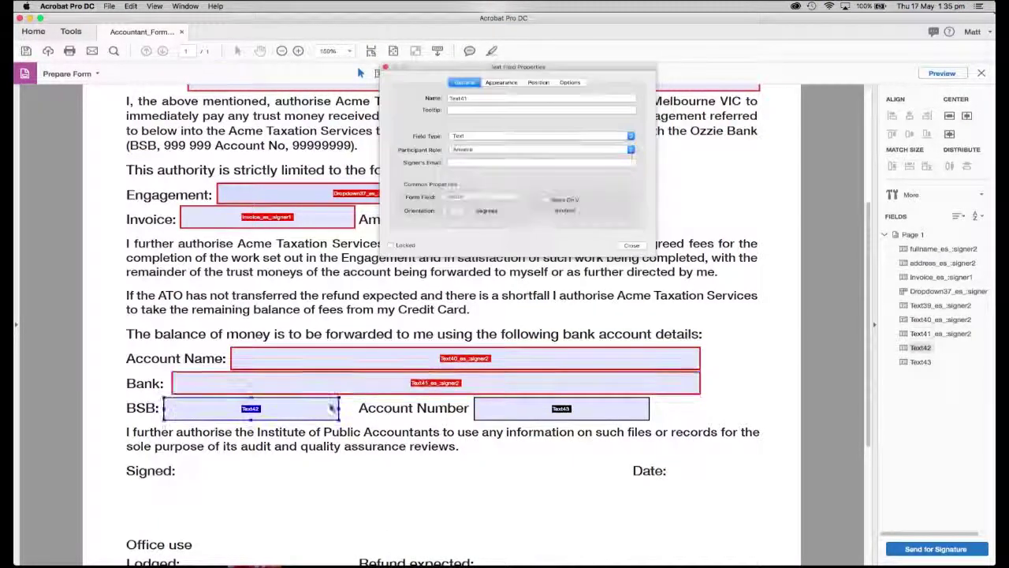
pyautogui.click(631, 245)
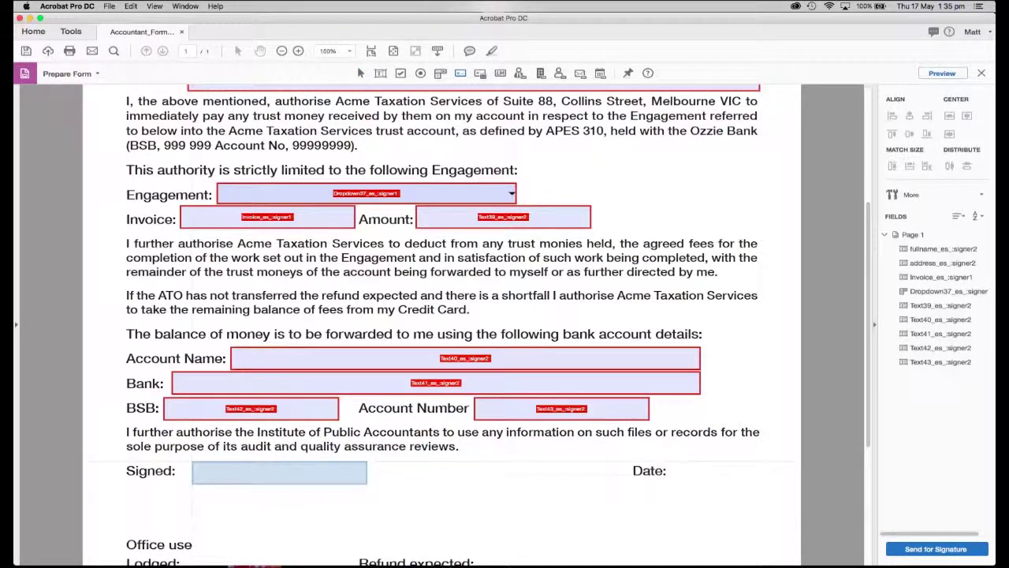
# Place a large signature field beside Signed, assigned to Signer 2.
pyautogui.click(331, 483)
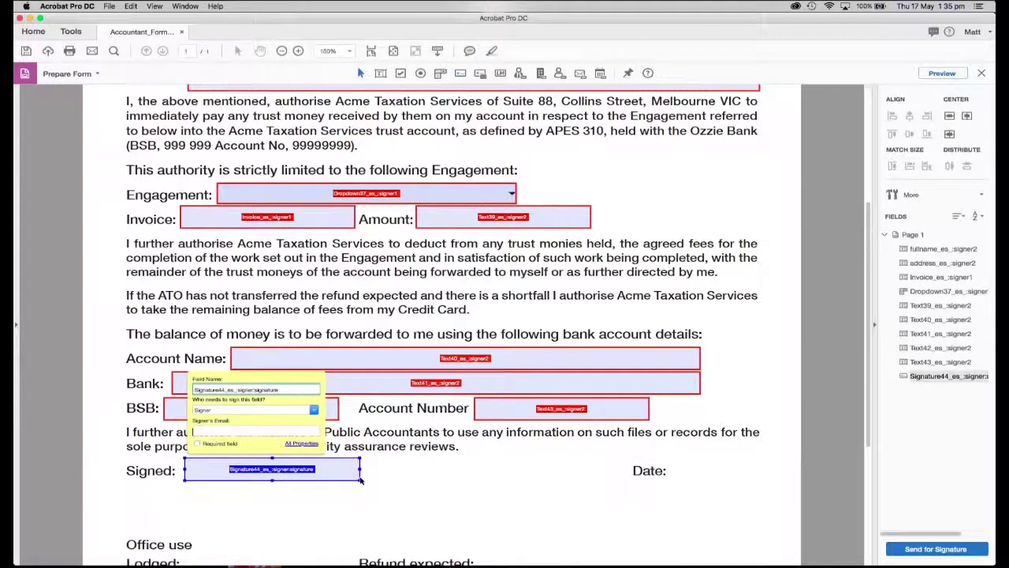
pyautogui.moveTo(359, 479); pyautogui.dragTo(599, 530)
pyautogui.doubleClick(343, 486)
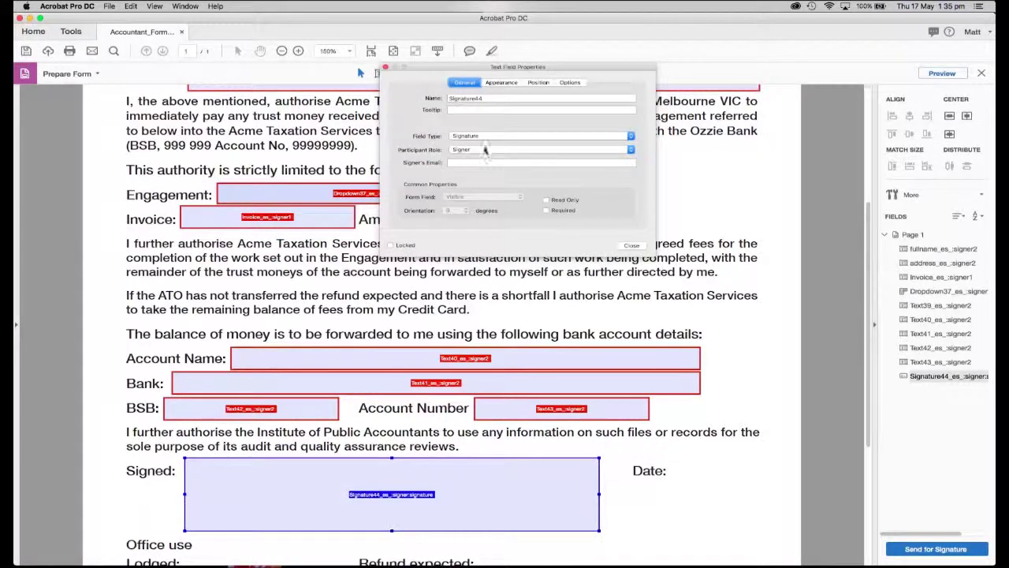
pyautogui.click(486, 150)
pyautogui.click(482, 163)
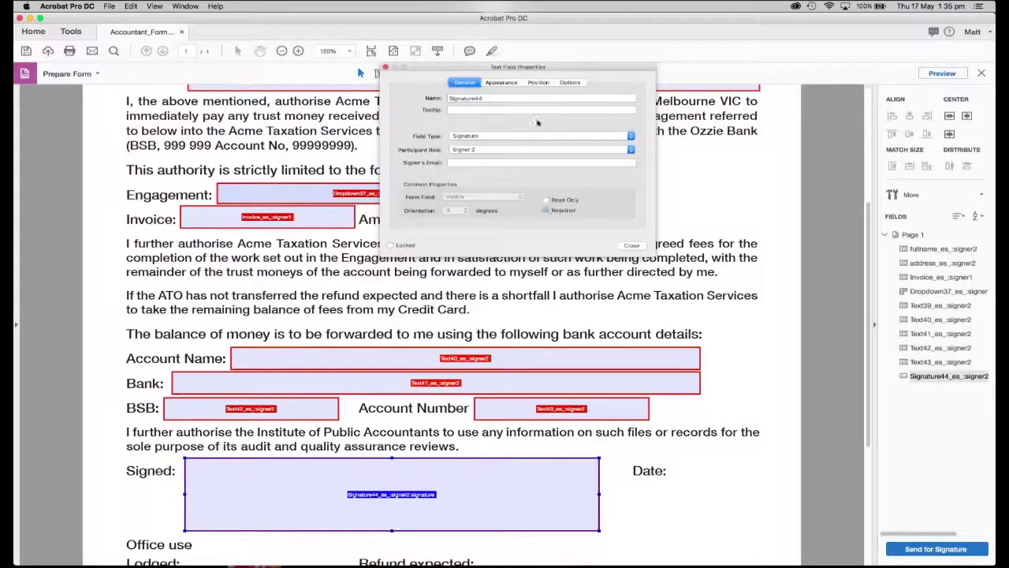
pyautogui.click(632, 245)
# Add a Date field beside Date: and resize it to fit the line.
pyautogui.click(600, 72)
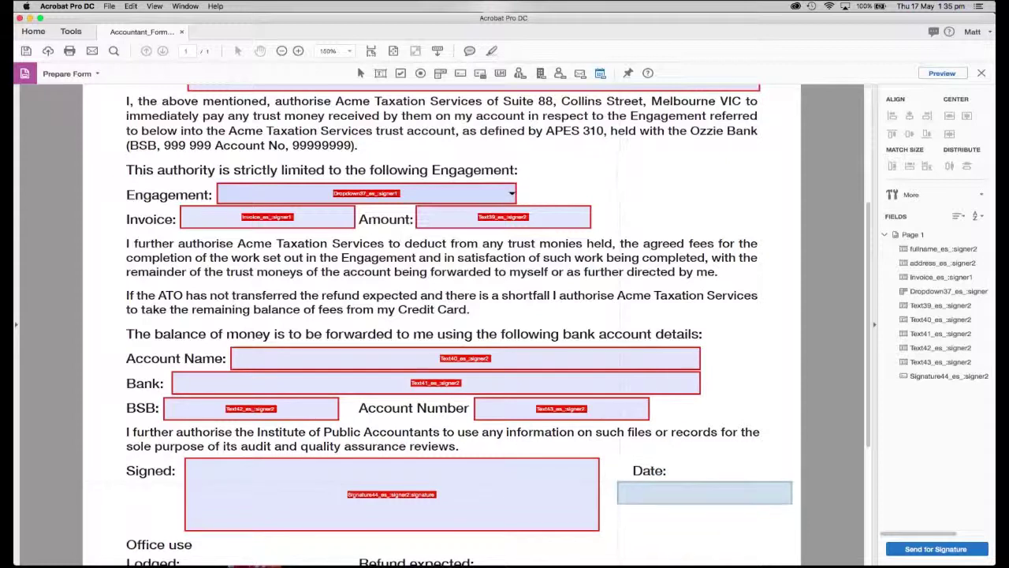
pyautogui.click(635, 471)
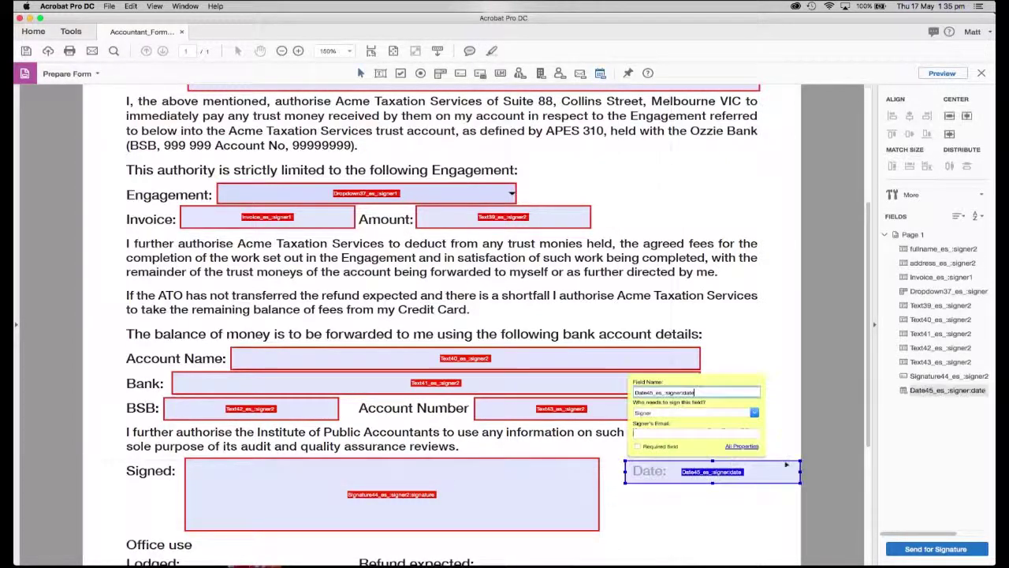
pyautogui.moveTo(620, 465); pyautogui.dragTo(672, 471)
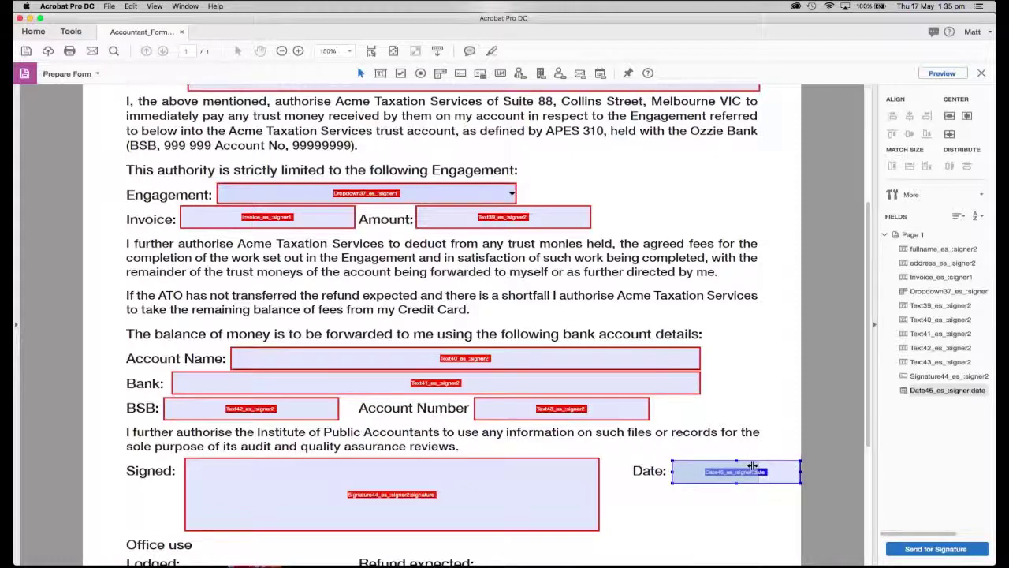
pyautogui.moveTo(794, 469); pyautogui.dragTo(759, 470)
pyautogui.doubleClick(700, 471)
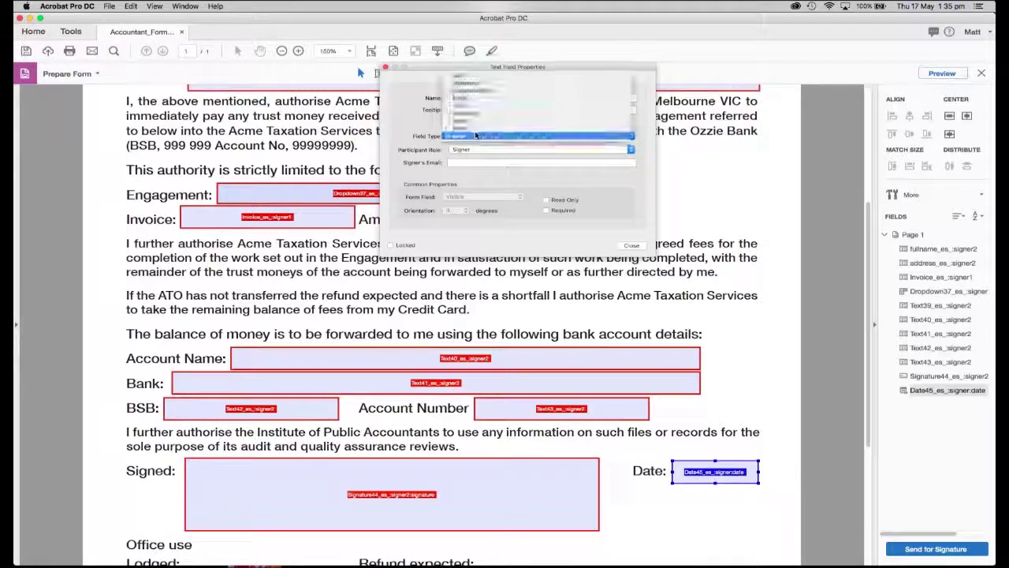
pyautogui.click(475, 135)
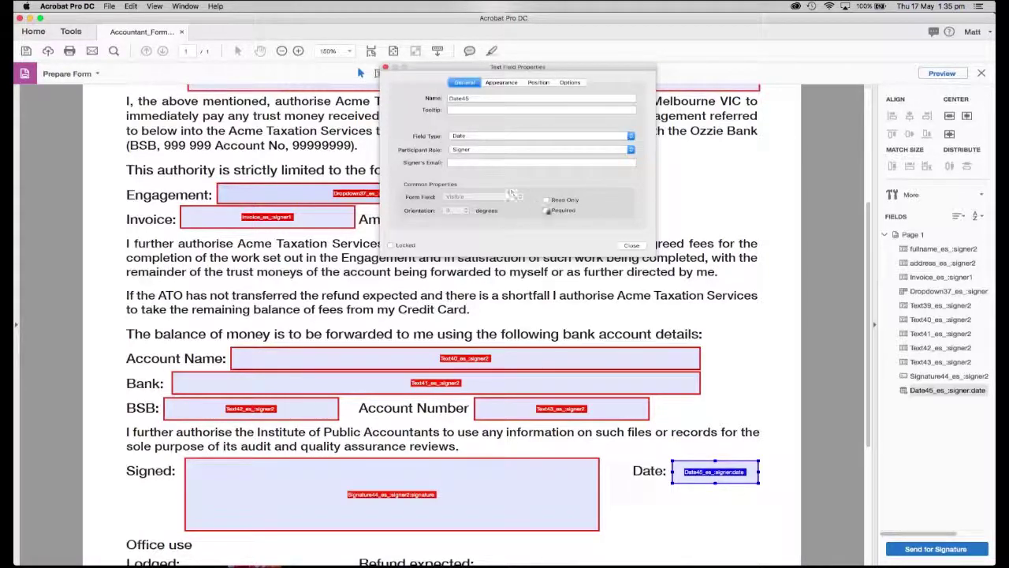
pyautogui.click(632, 245)
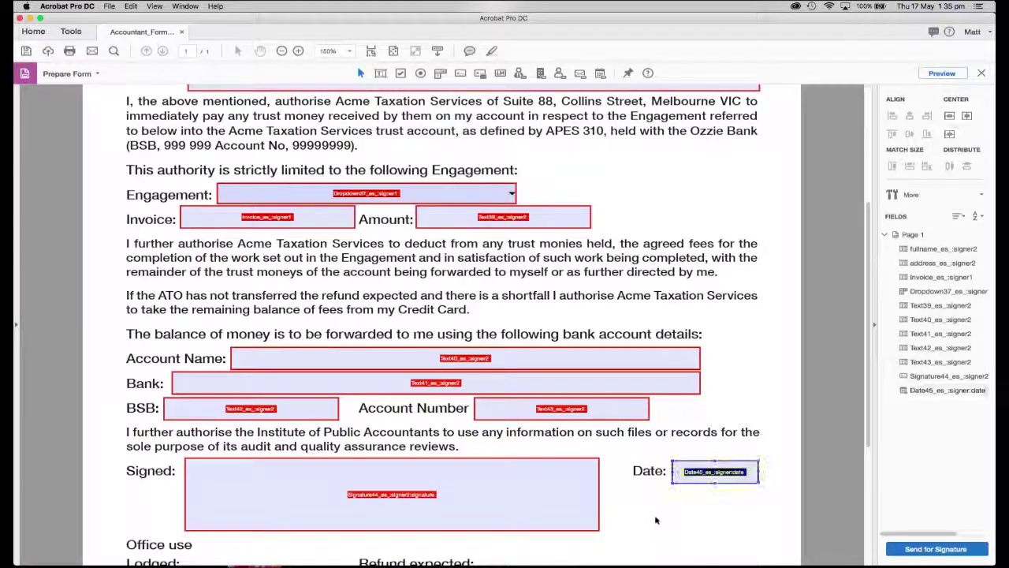